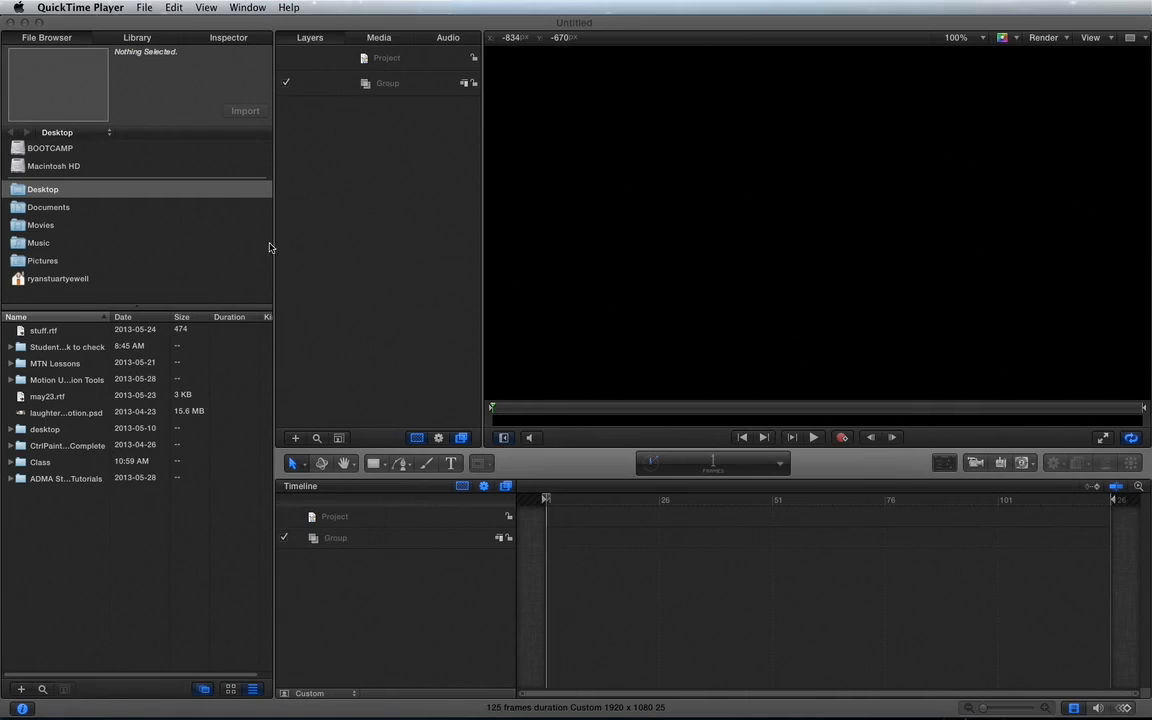
Draw a rectangle that covers the whole canvas and slightly overlaps its edges, and duplicate it.
left_click(587, 331)
key("super+minus")
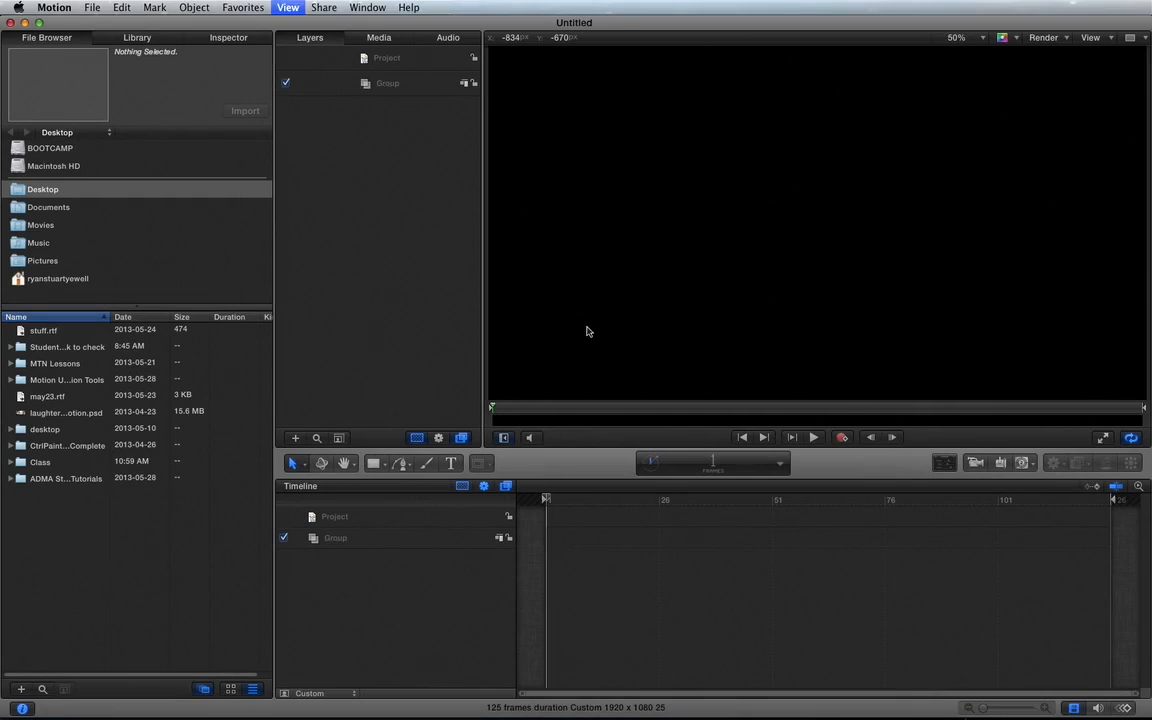
left_click(373, 463)
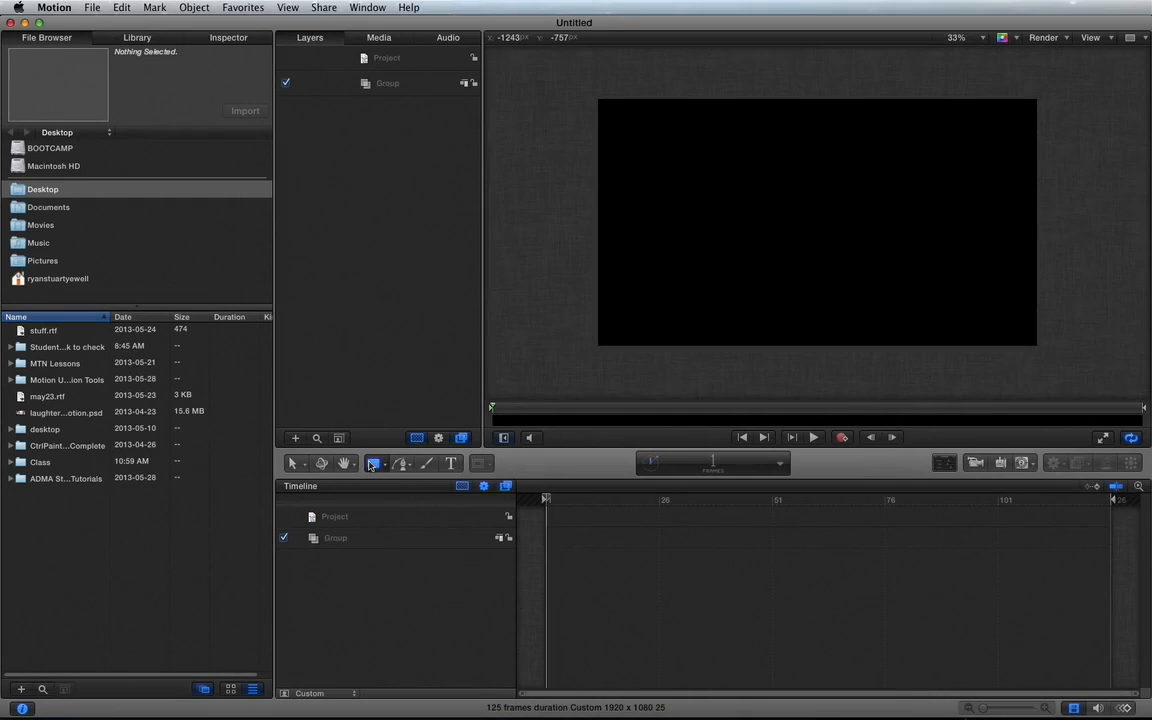
left_click_drag(583, 86, 1049, 357)
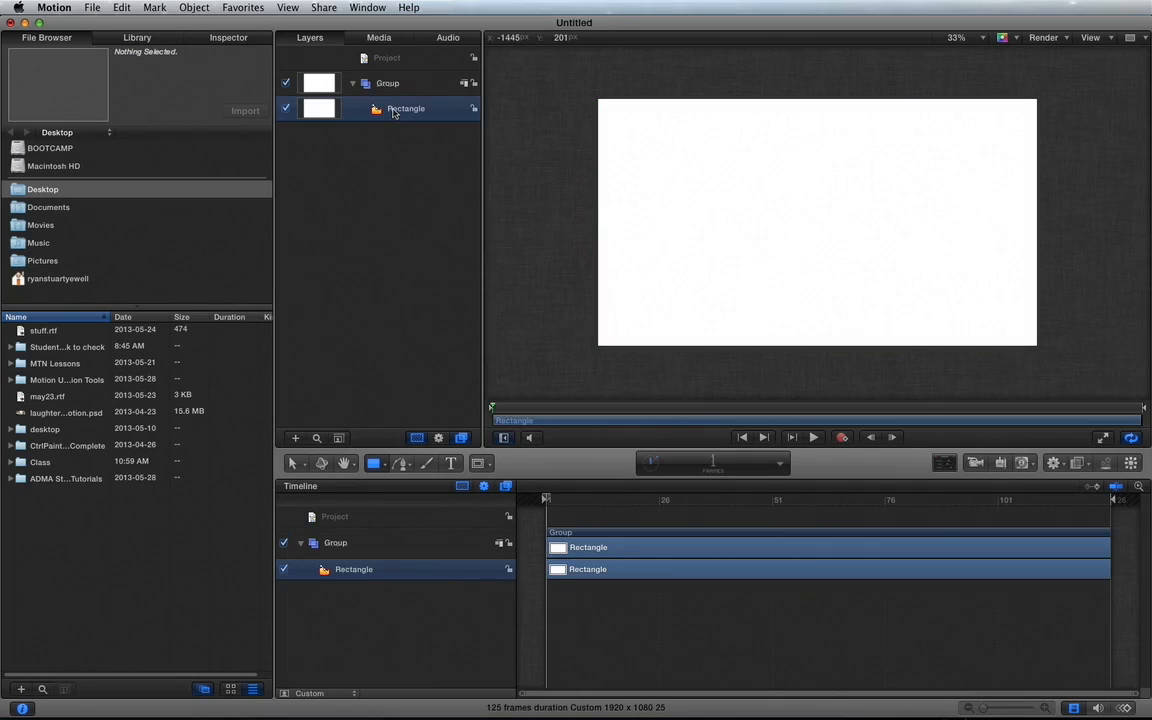
key("super+d")
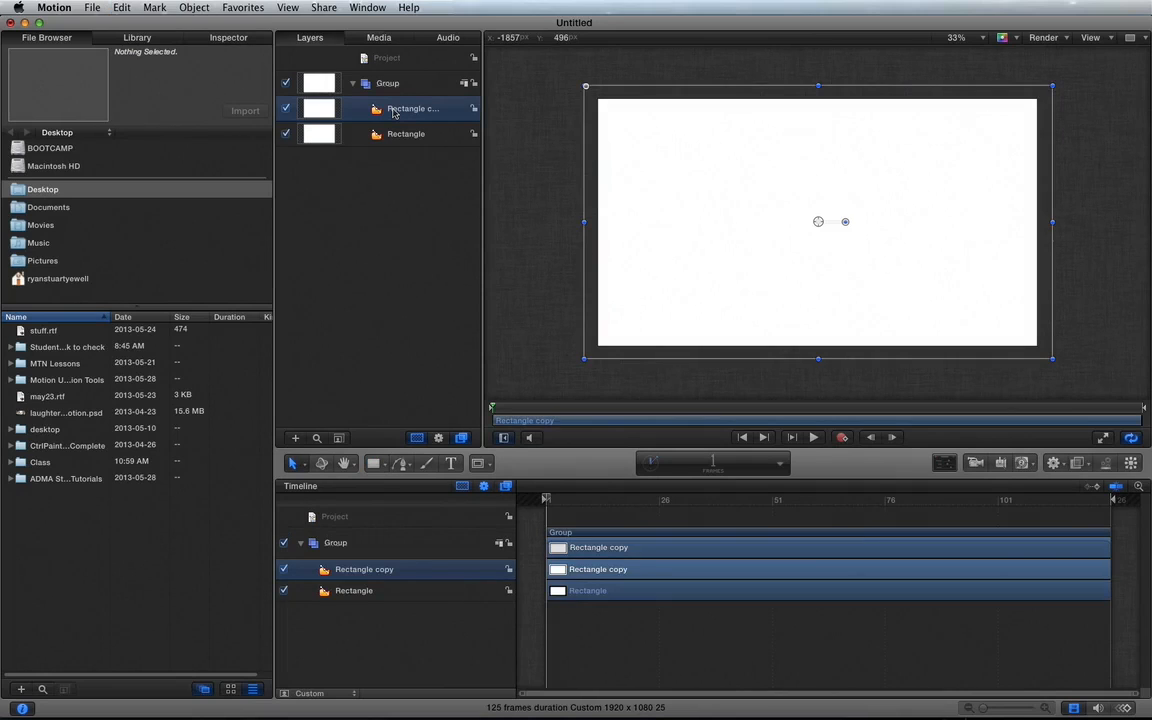
Apply the Atlantic Blue gradient from the library to the Rectangle copy layer.
left_click(137, 37)
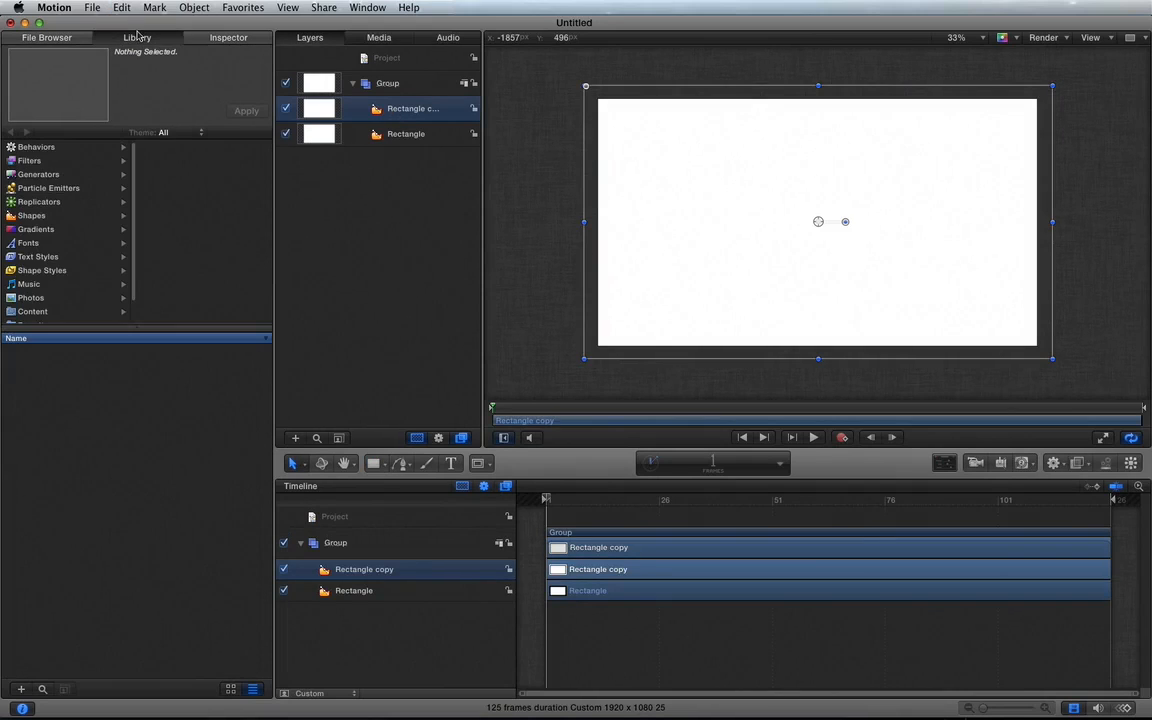
left_click(42, 231)
left_click(52, 357)
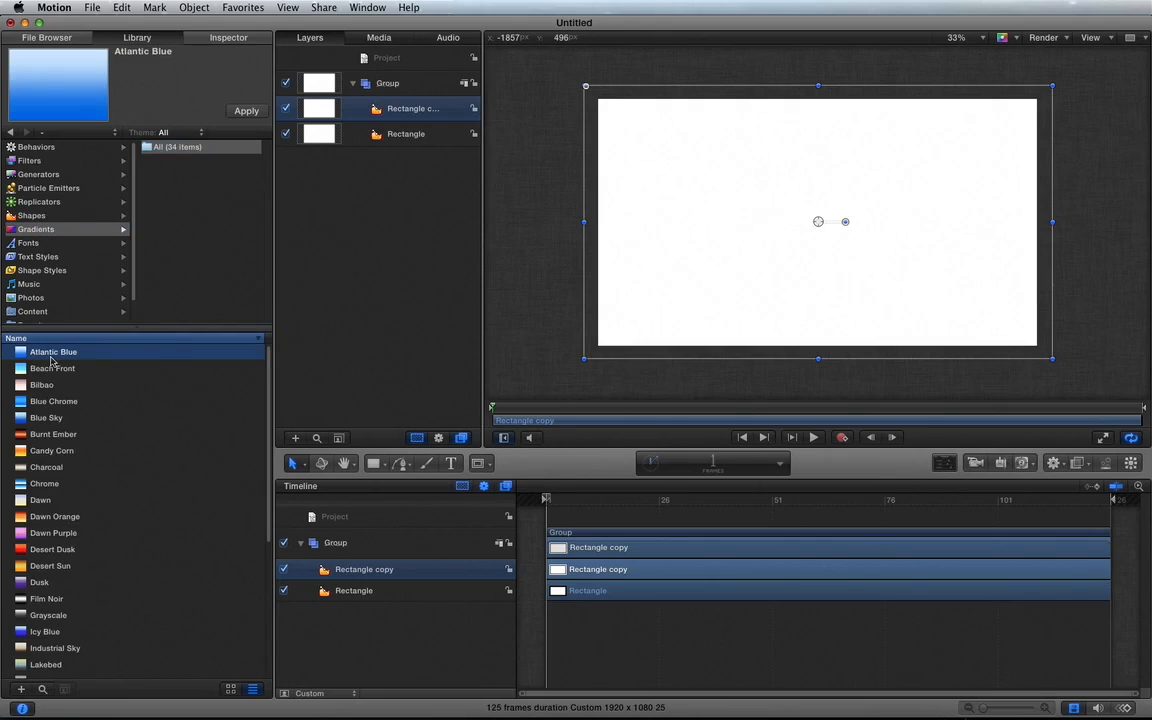
left_click(240, 110)
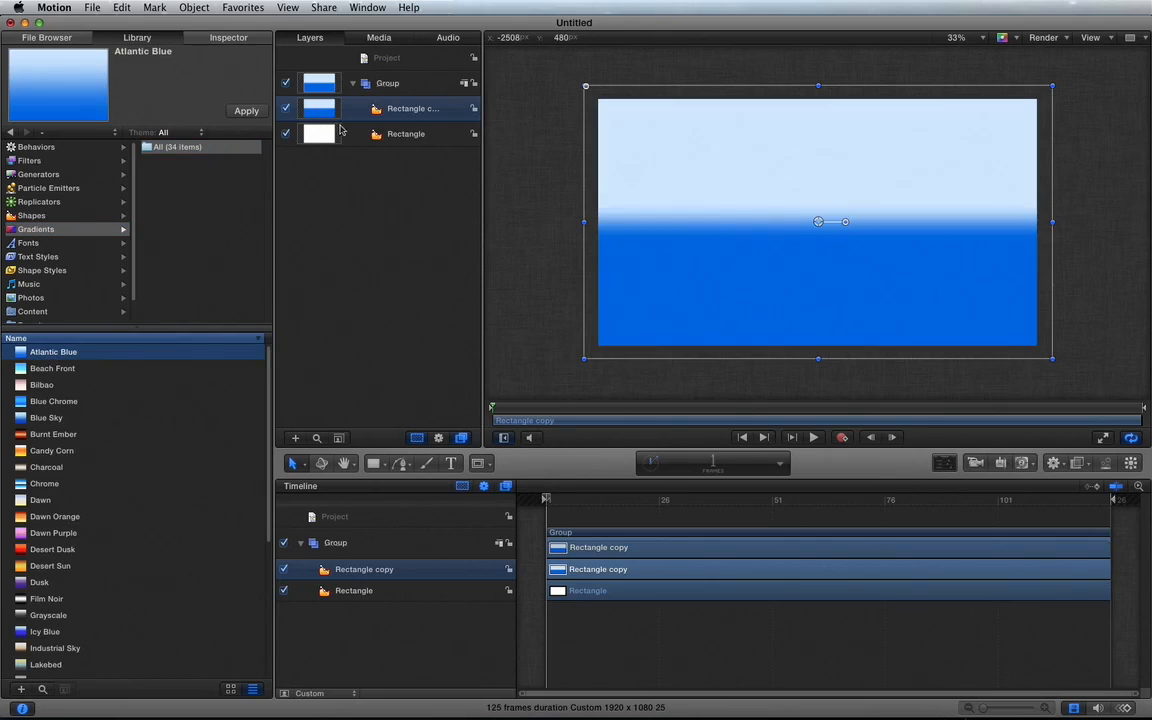
Apply the Candy Corn gradient to the original Rectangle layer.
left_click(358, 138)
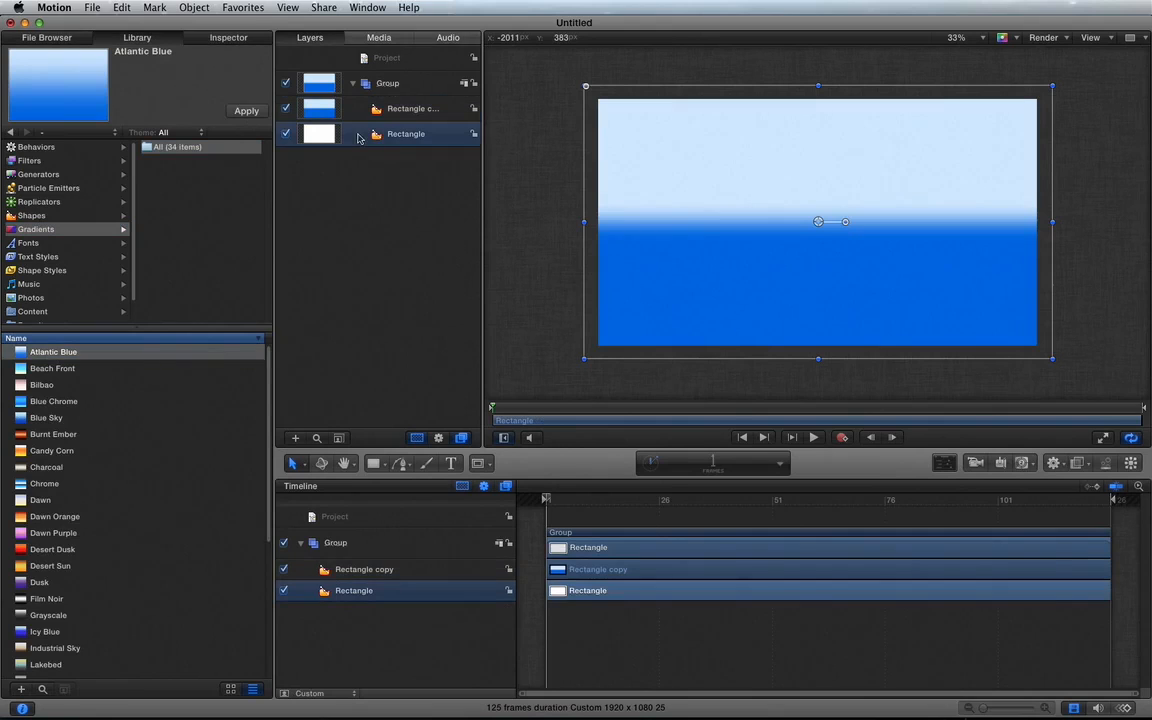
left_click(43, 455)
left_click(246, 112)
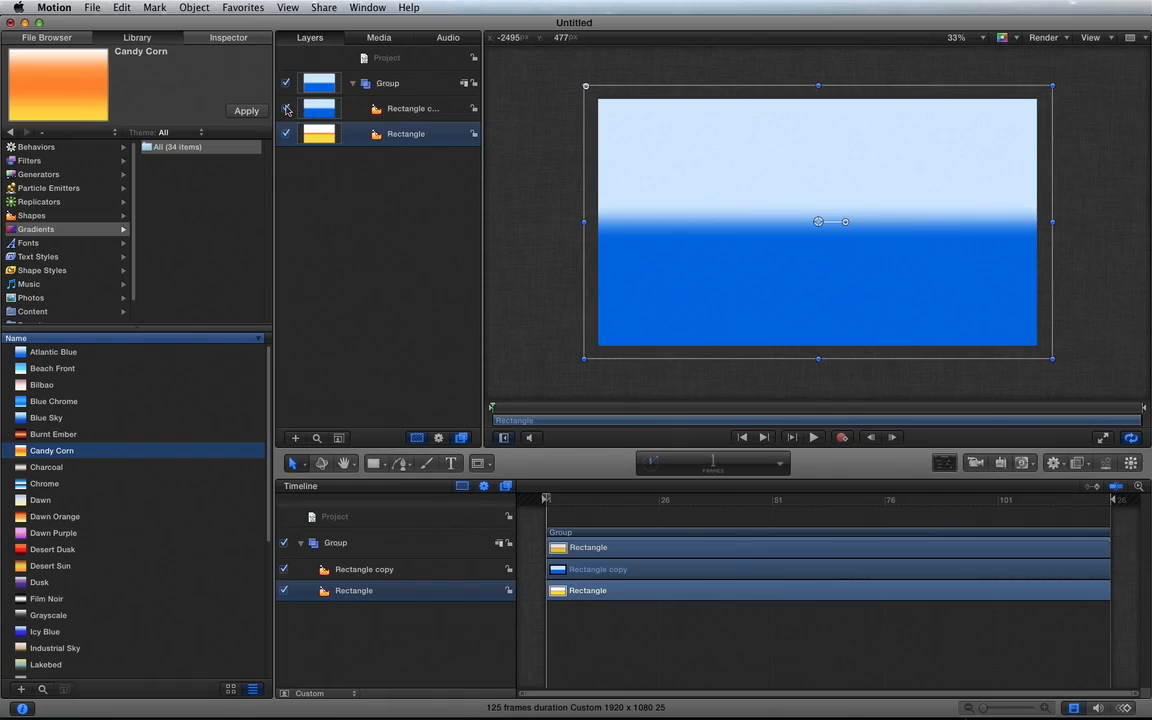
Toggle the visibility of the two rectangle layers to compare their gradients, leaving both switched on.
left_click(286, 108)
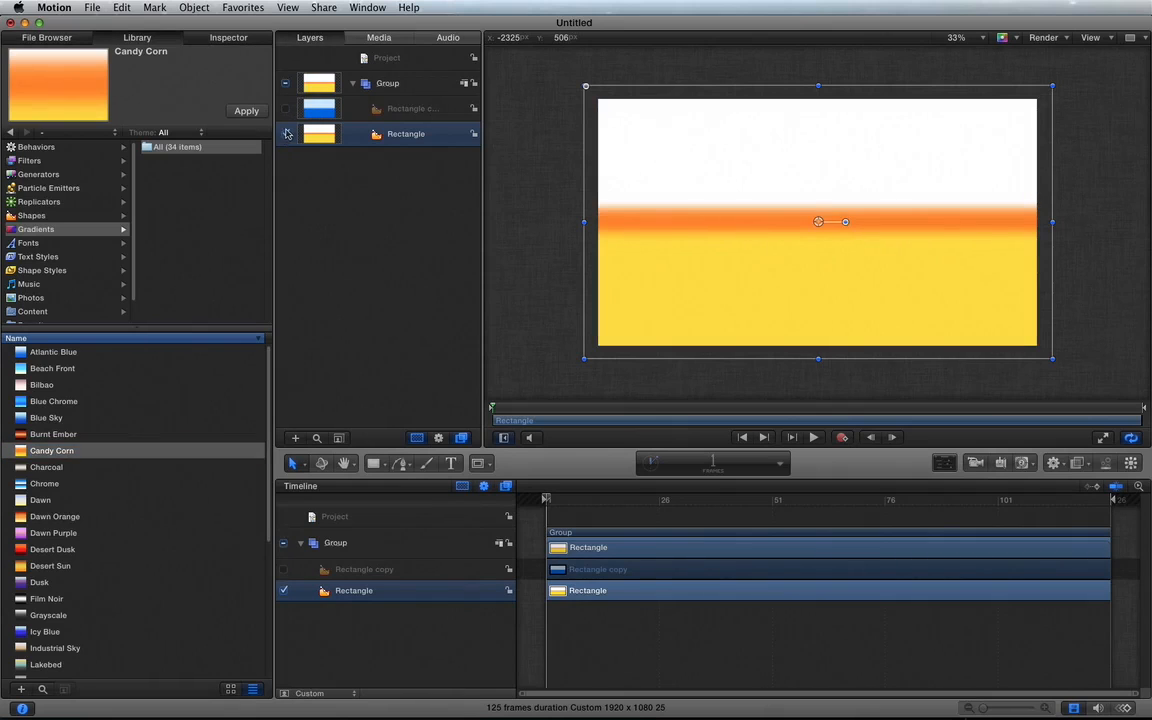
left_click(287, 134)
left_click(287, 109)
left_click(287, 109)
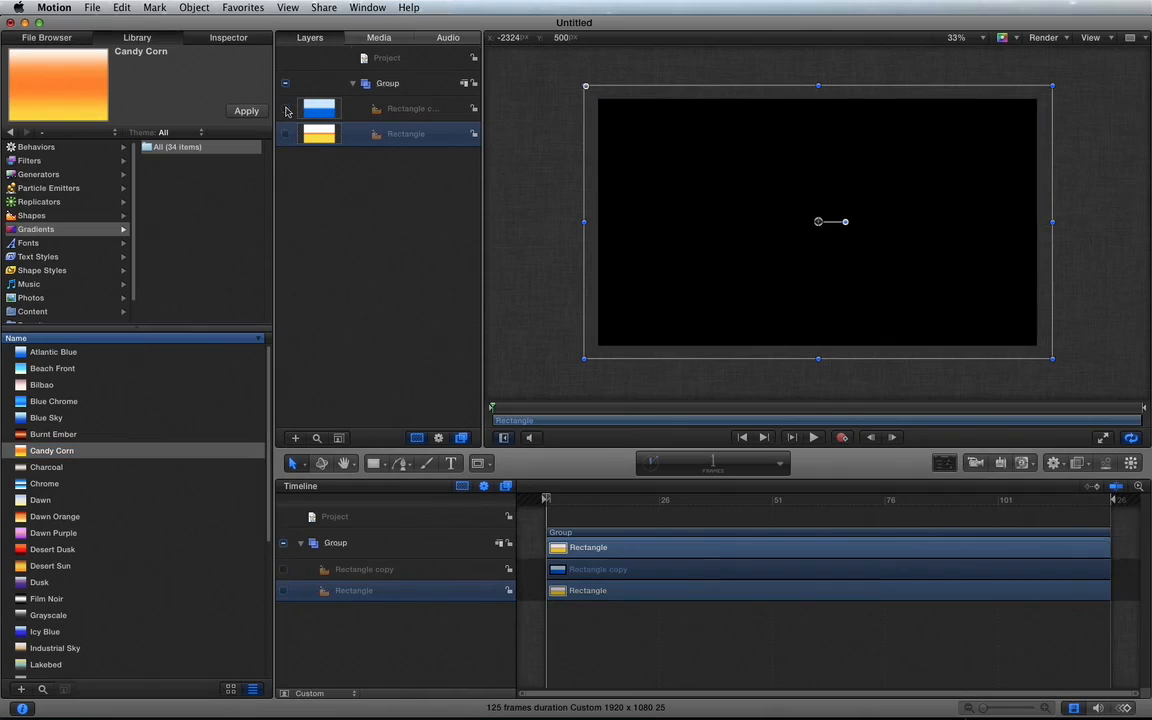
left_click(287, 134)
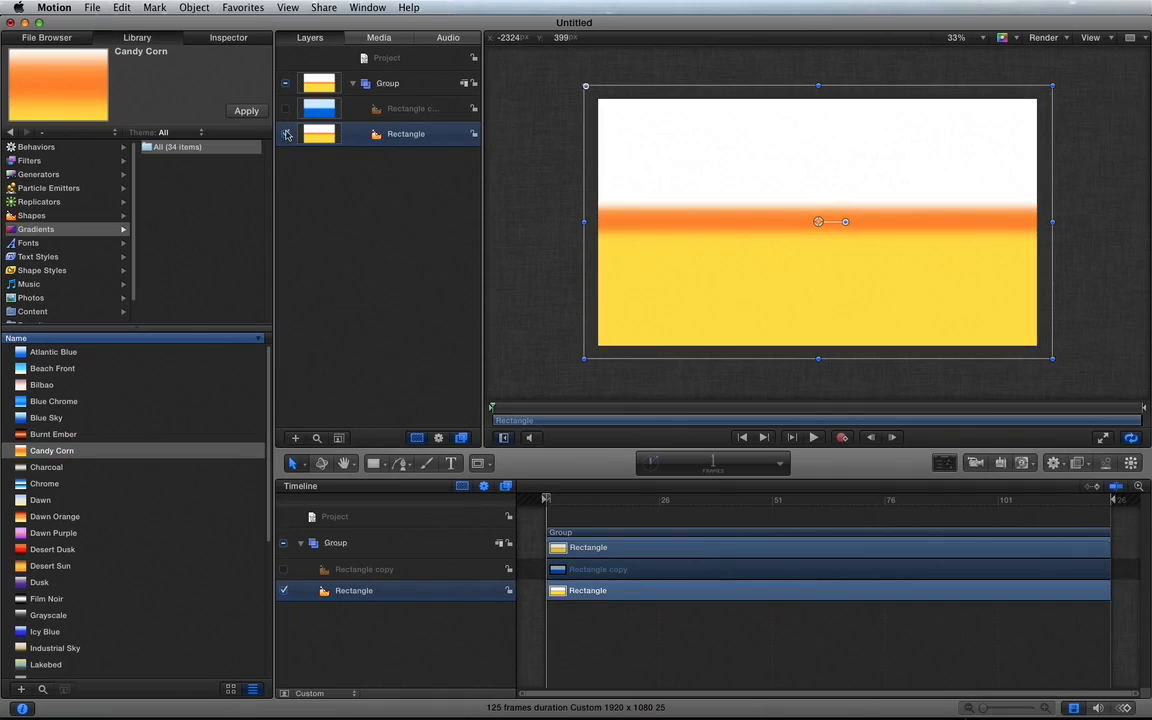
left_click(287, 109)
Add the Star shape from the library above the Rectangle copy, just off the canvas centre.
left_click(409, 113)
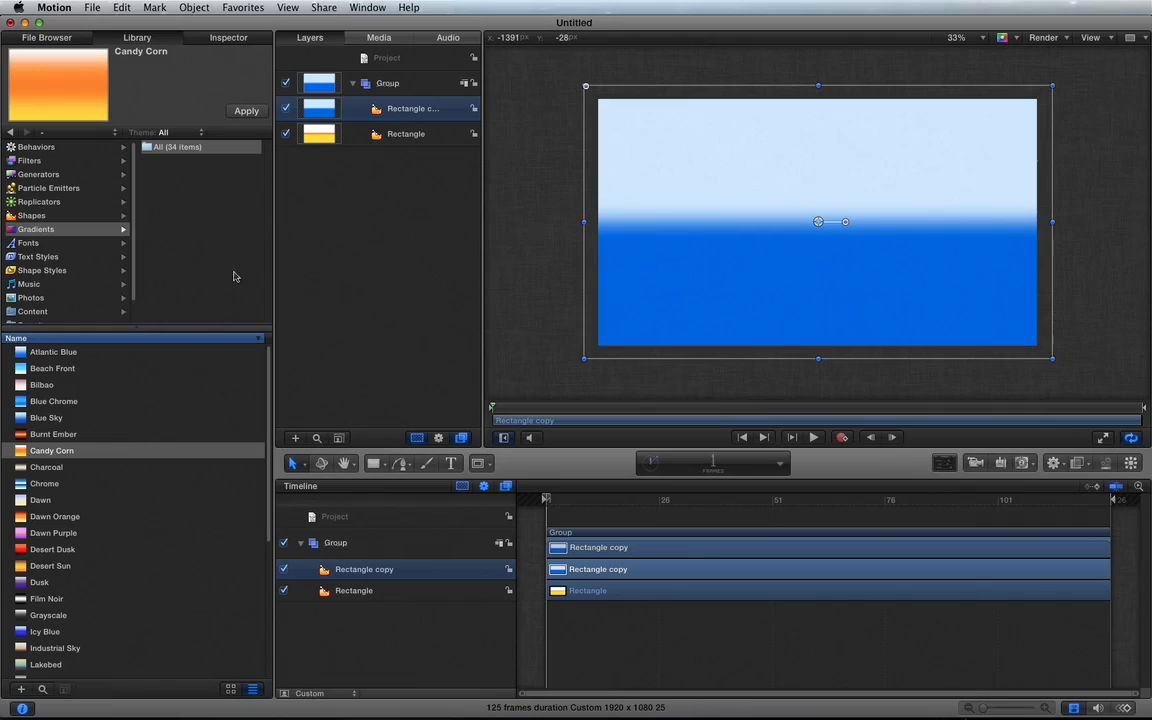
left_click(32, 215)
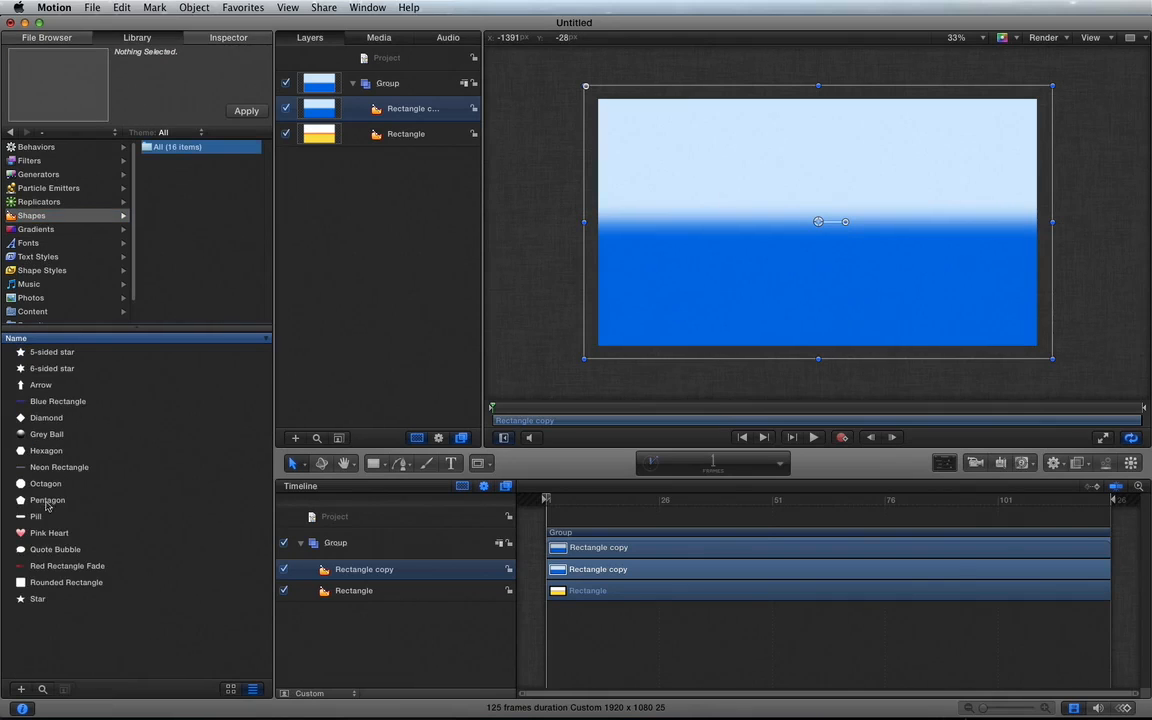
left_click(37, 599)
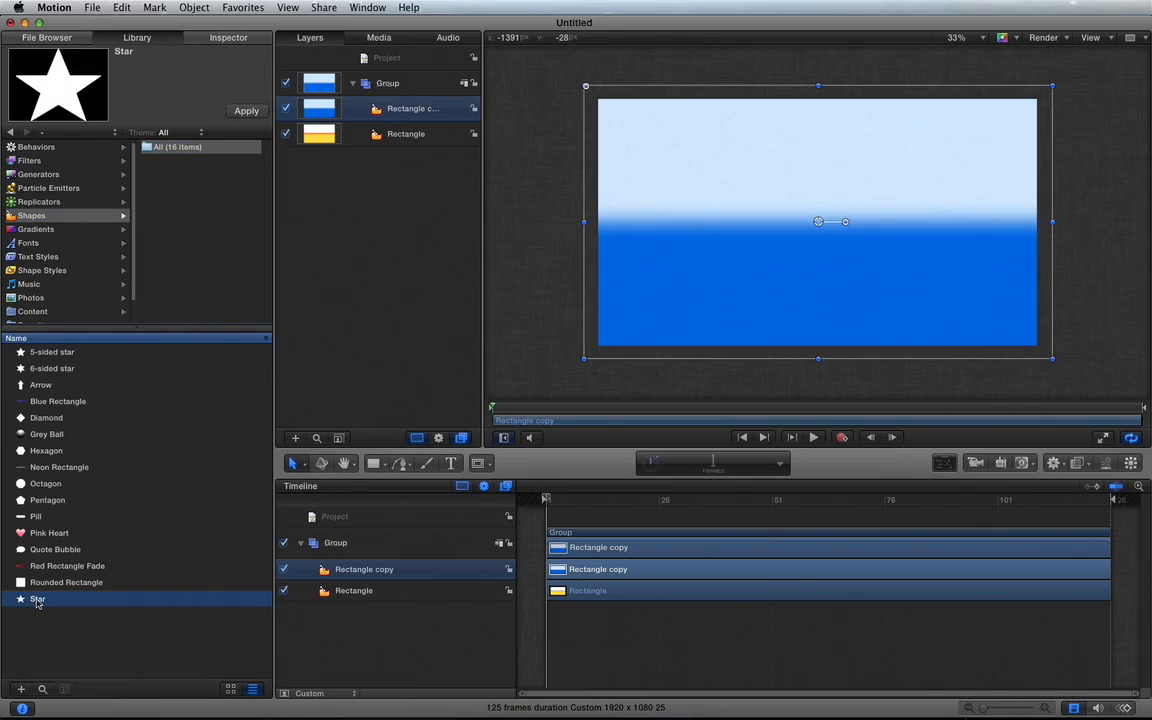
left_click_drag(37, 599, 766, 229)
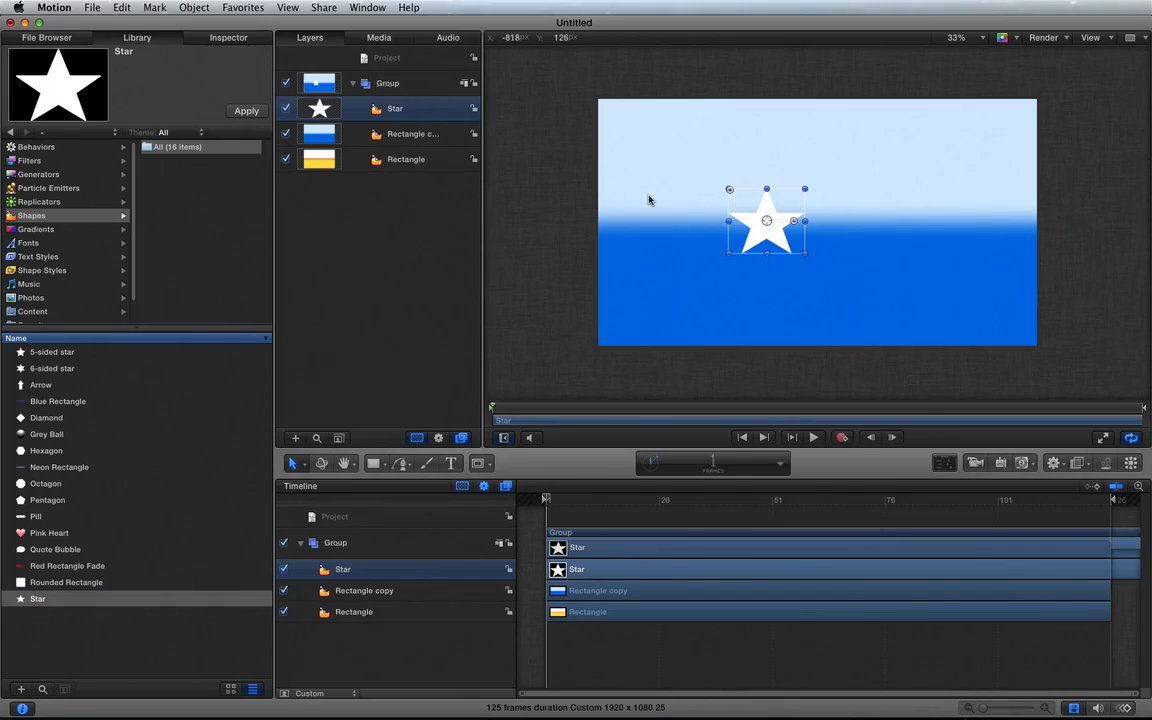
Switch the Star layer off and on to check how it sits over the blue rectangle.
left_click(348, 135)
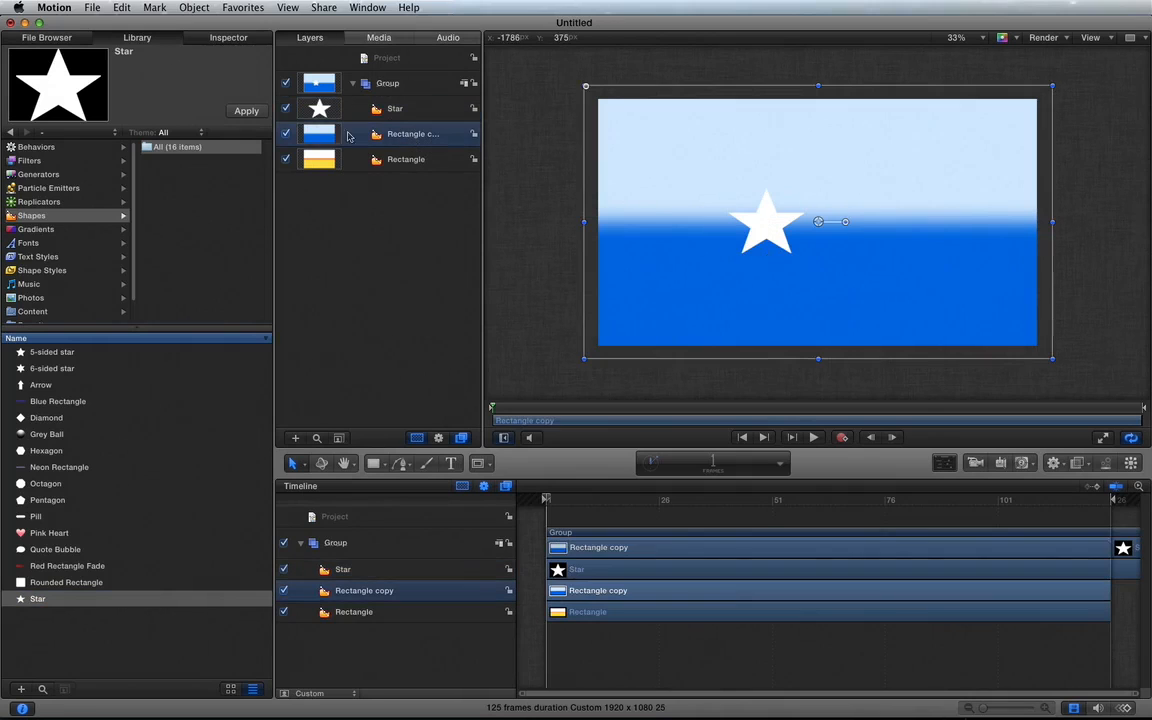
left_click(287, 109)
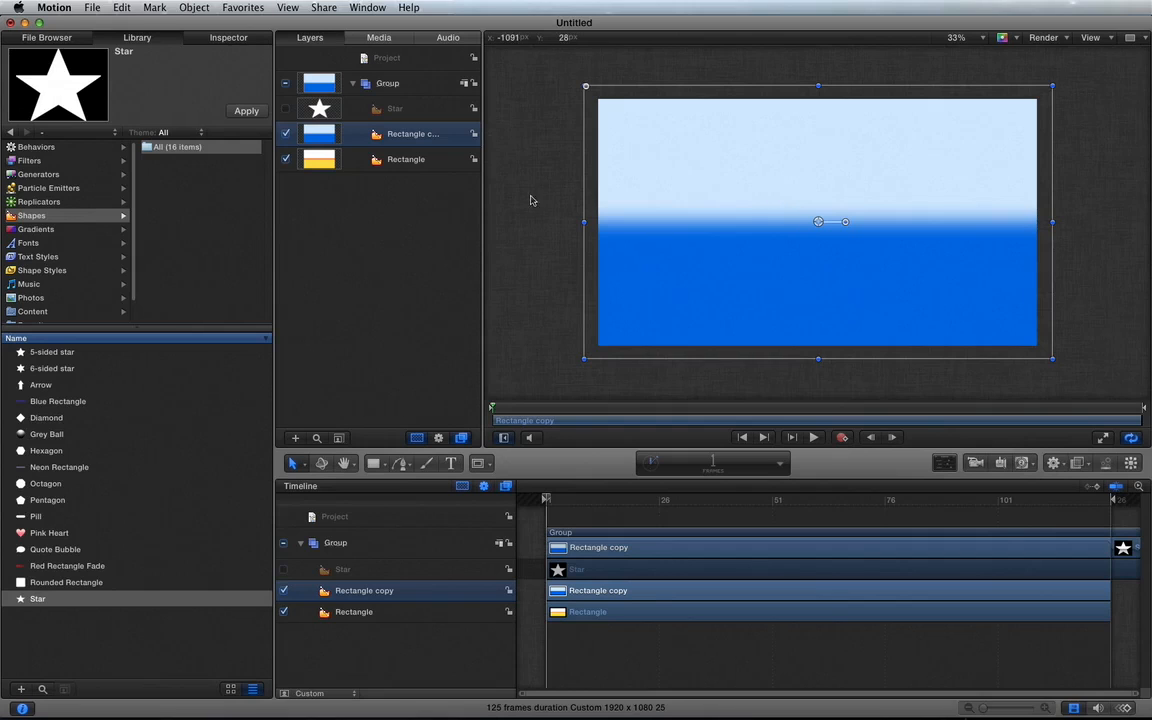
left_click(287, 109)
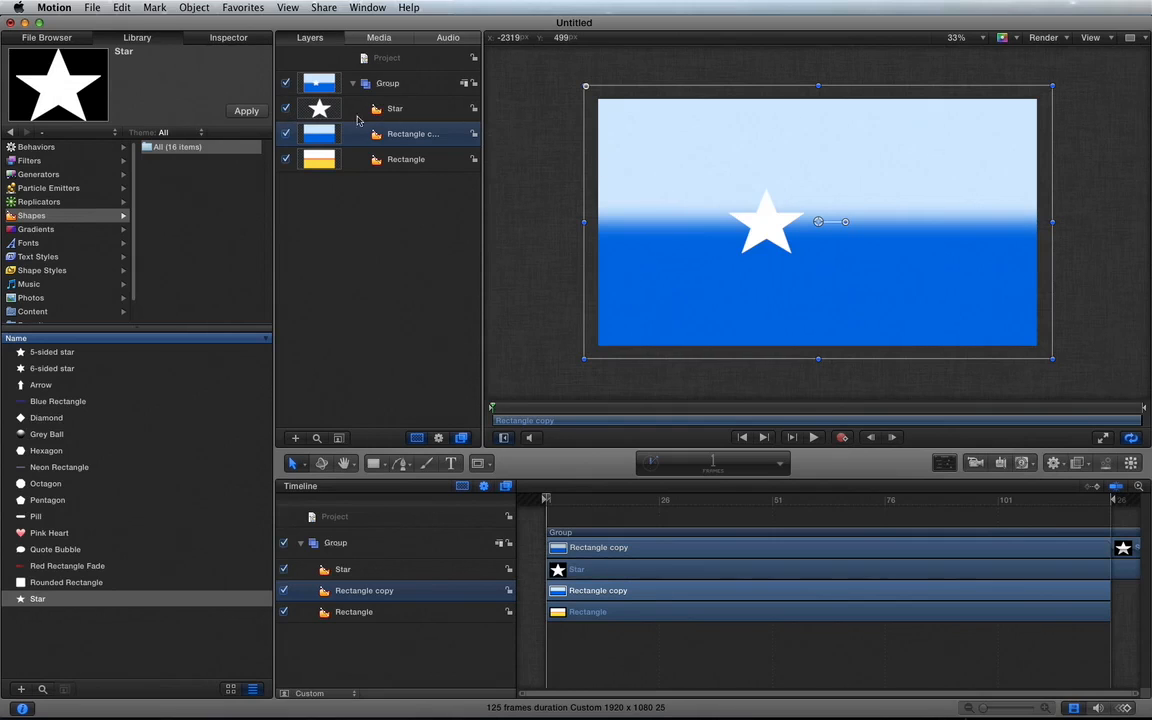
Add an image mask to the Rectangle copy layer and assign the Star layer as its mask source.
double_click(398, 141)
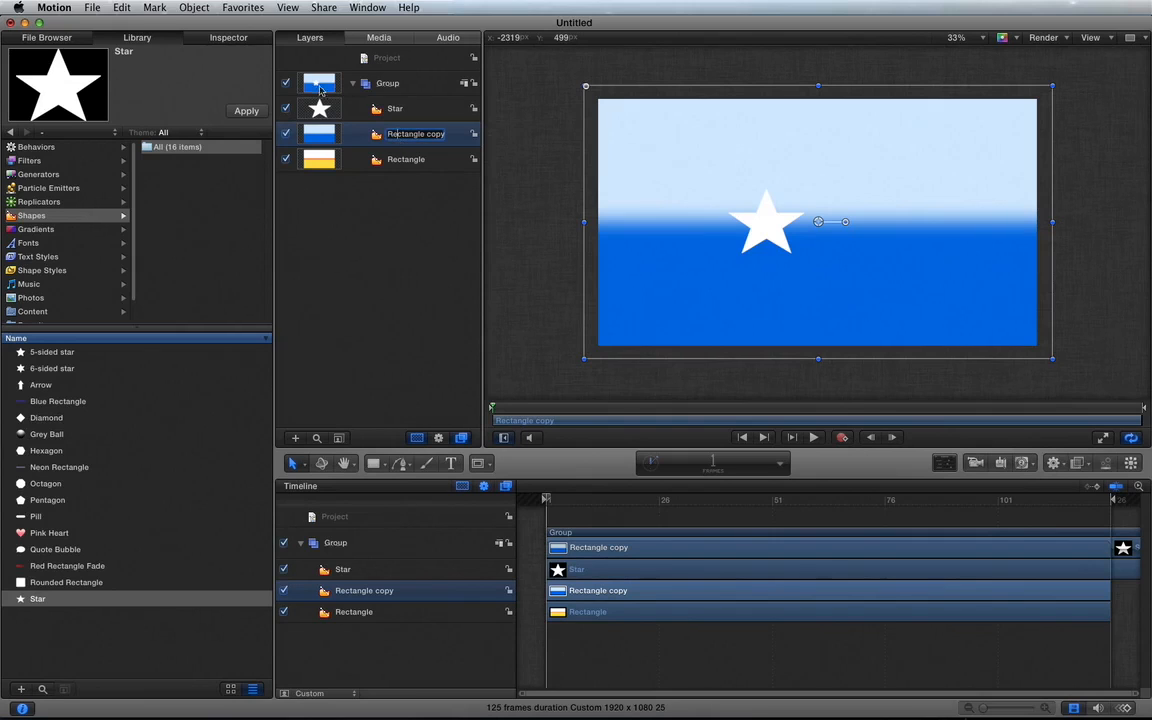
key("Return")
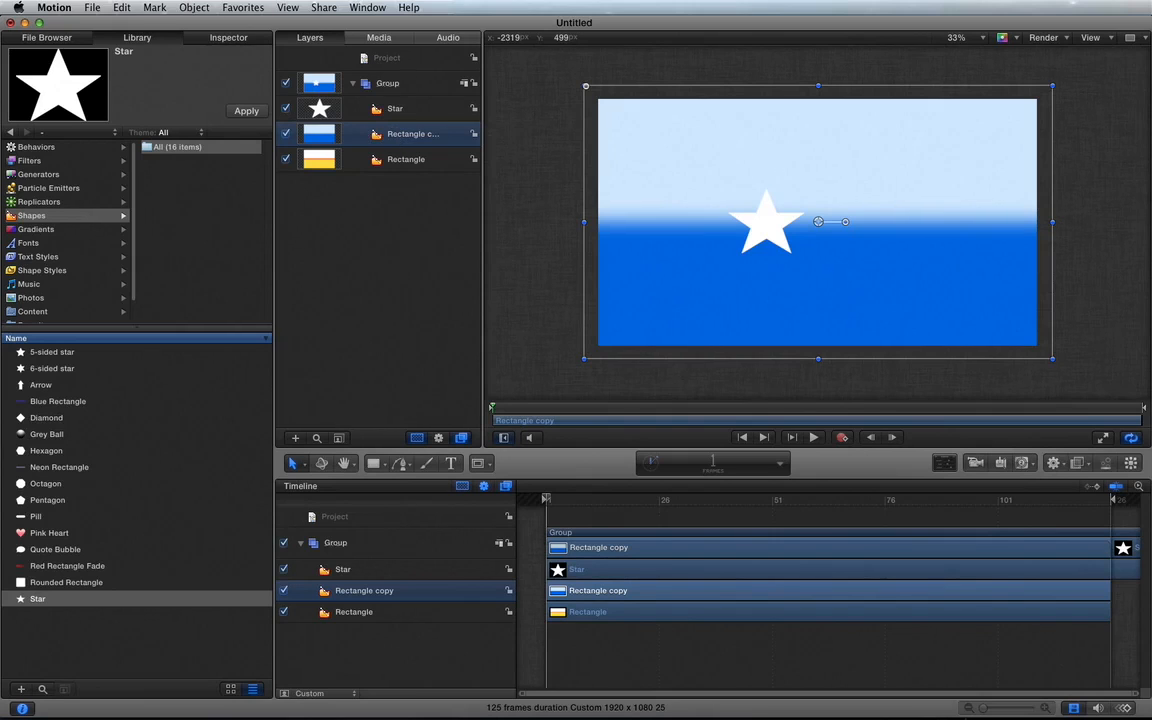
left_click(194, 7)
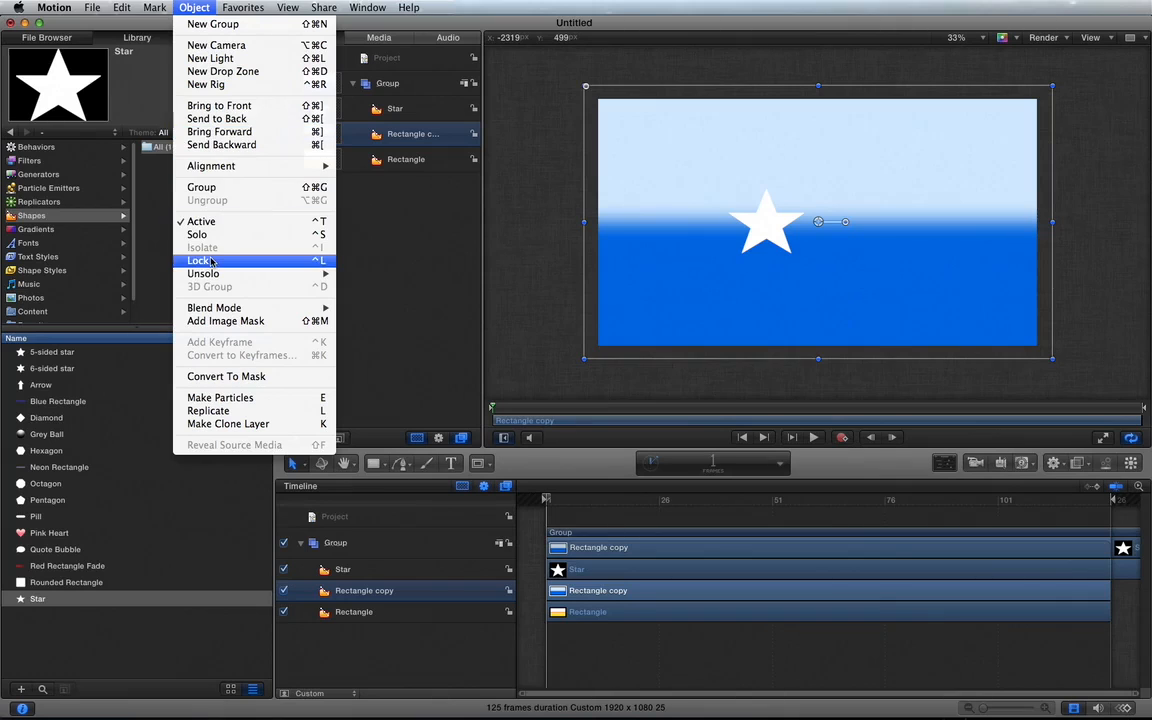
left_click(221, 321)
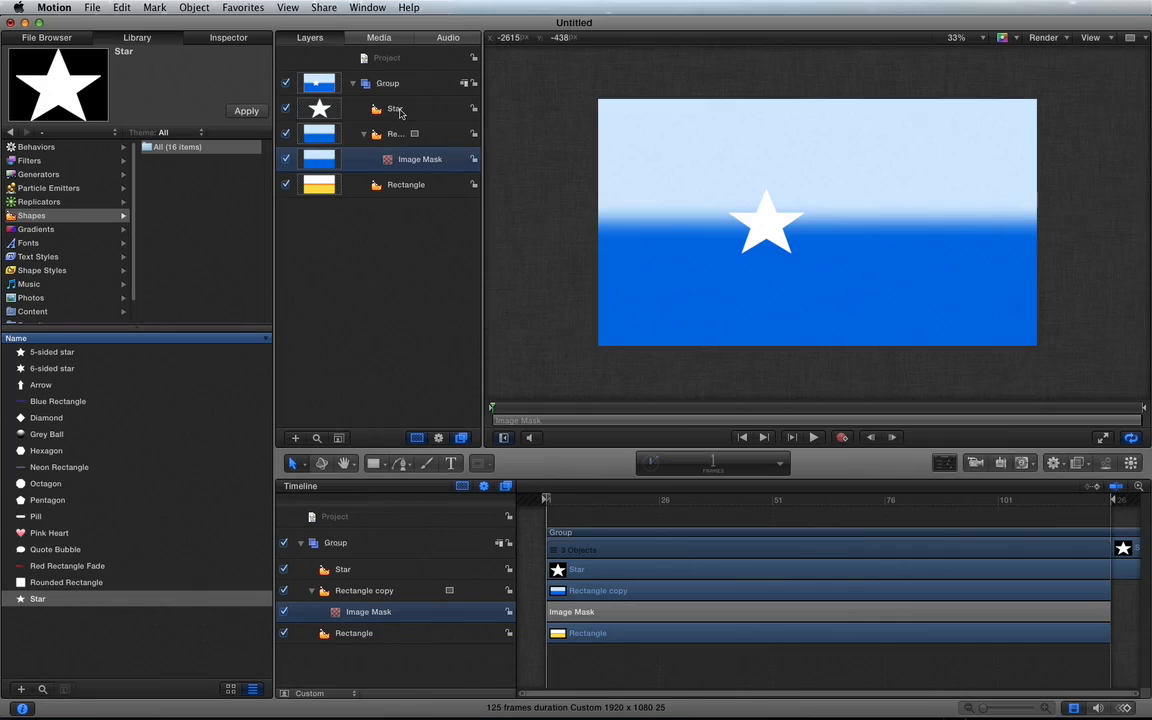
left_click_drag(399, 113, 404, 164)
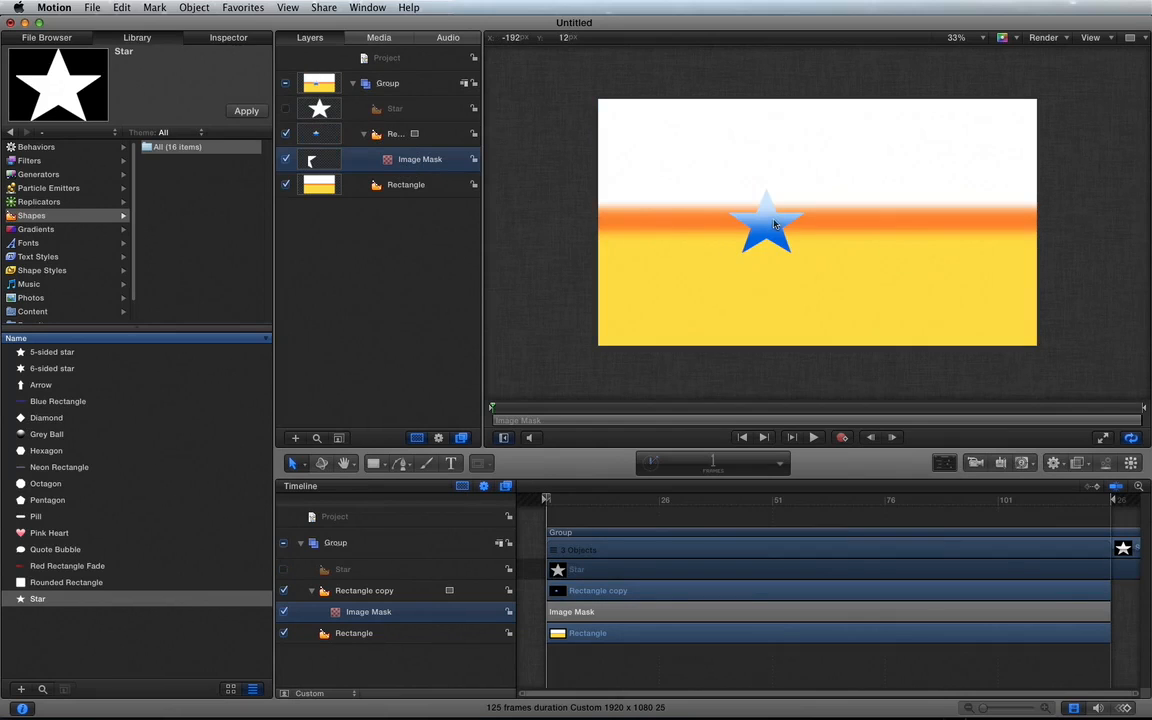
Toggle the hidden Star layer's visibility and inspect the image mask's settings.
left_click(286, 109)
left_click(286, 109)
left_click(220, 37)
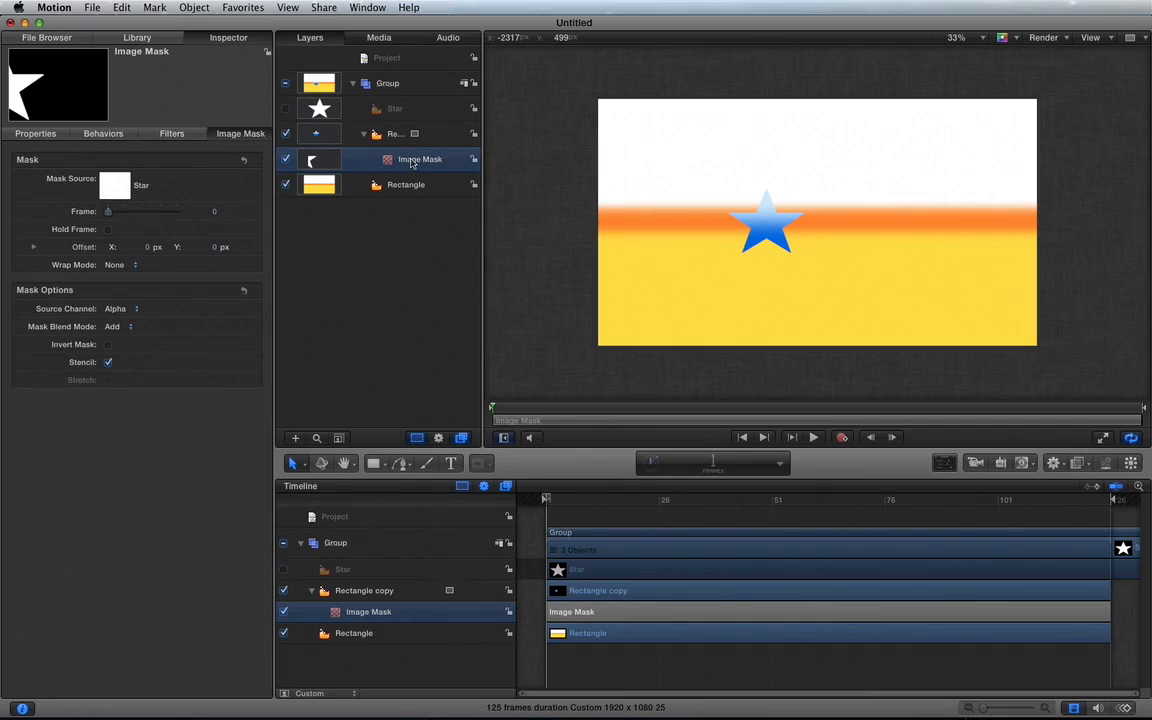
Move the Star mask source to the lower right area of the canvas, toggling the image mask to compare.
left_click(430, 112)
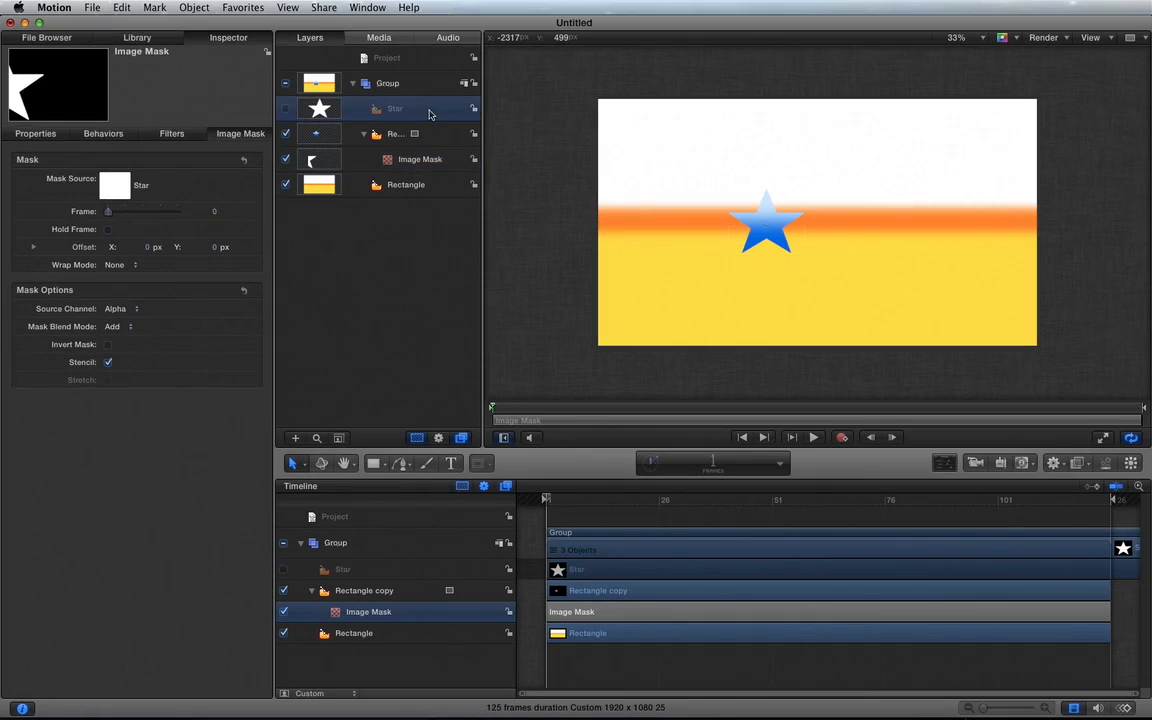
left_click_drag(767, 210, 818, 265)
left_click(286, 160)
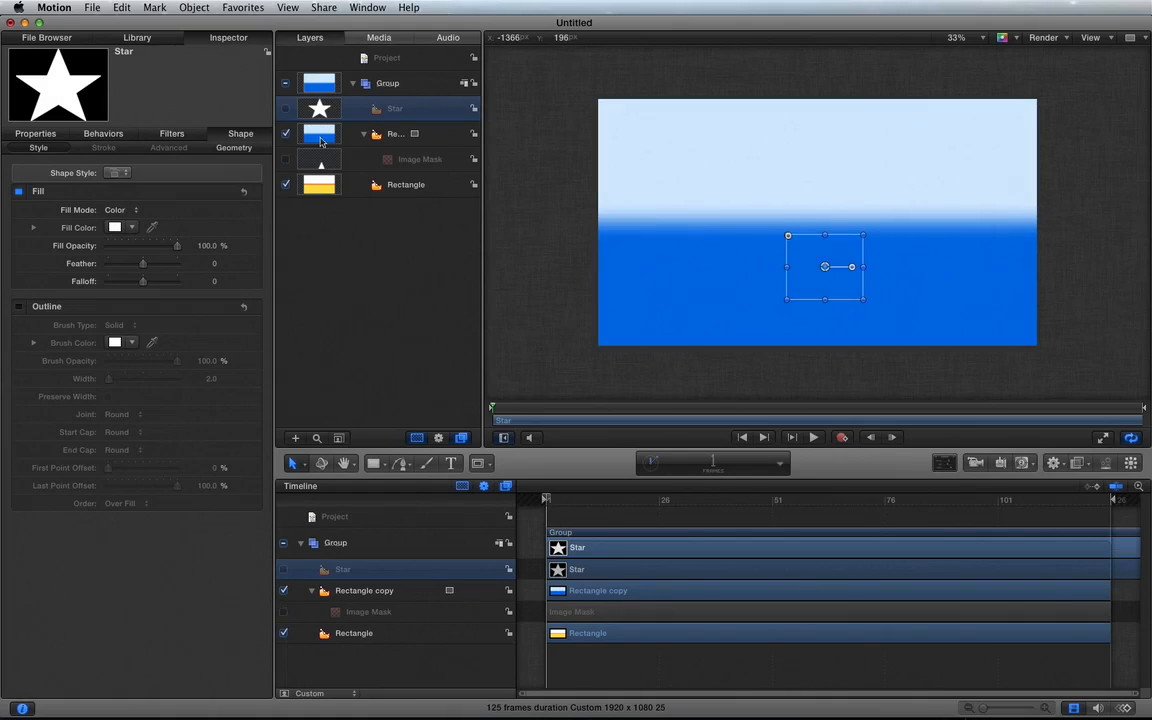
left_click(286, 159)
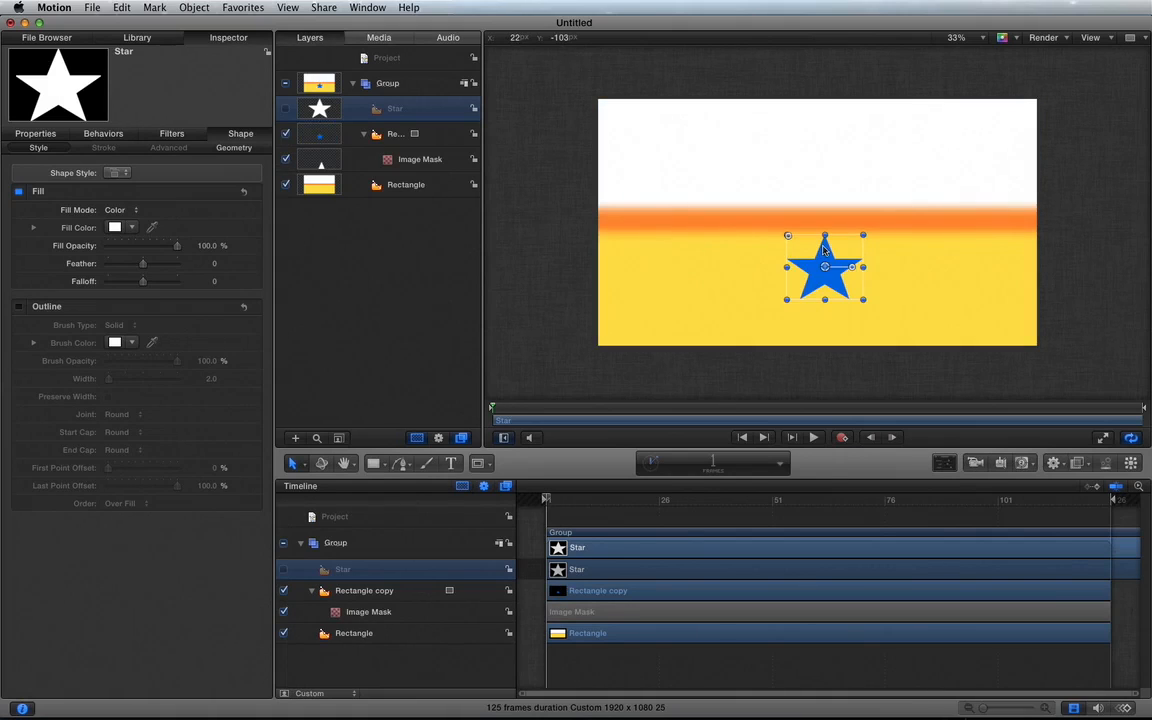
left_click_drag(824, 250, 889, 262)
Shift the masked Rectangle copy slightly upward behind its star mask and hide the layer.
left_click(350, 129)
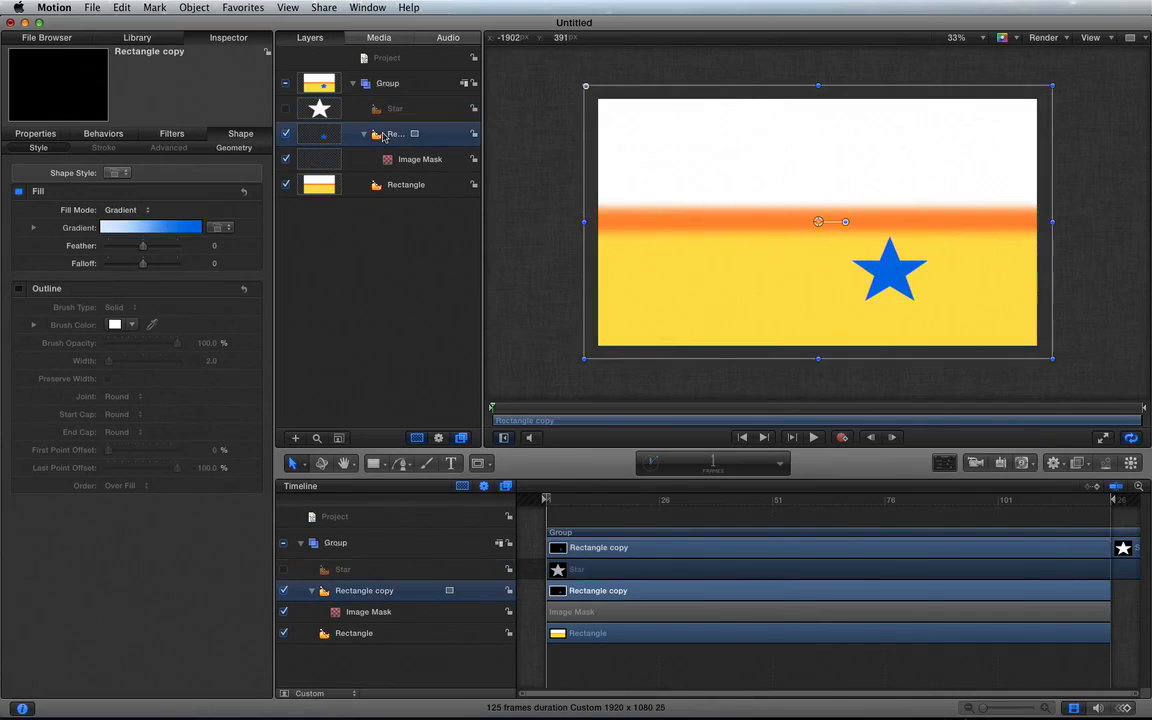
left_click_drag(707, 214, 700, 189)
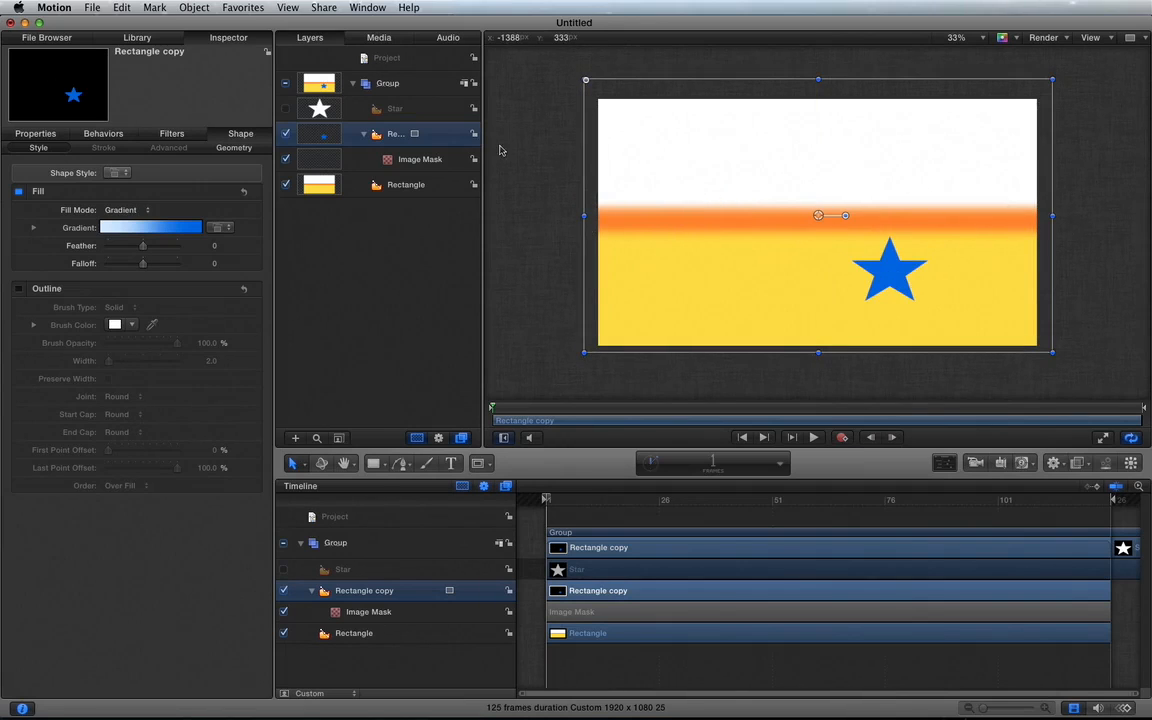
left_click(286, 134)
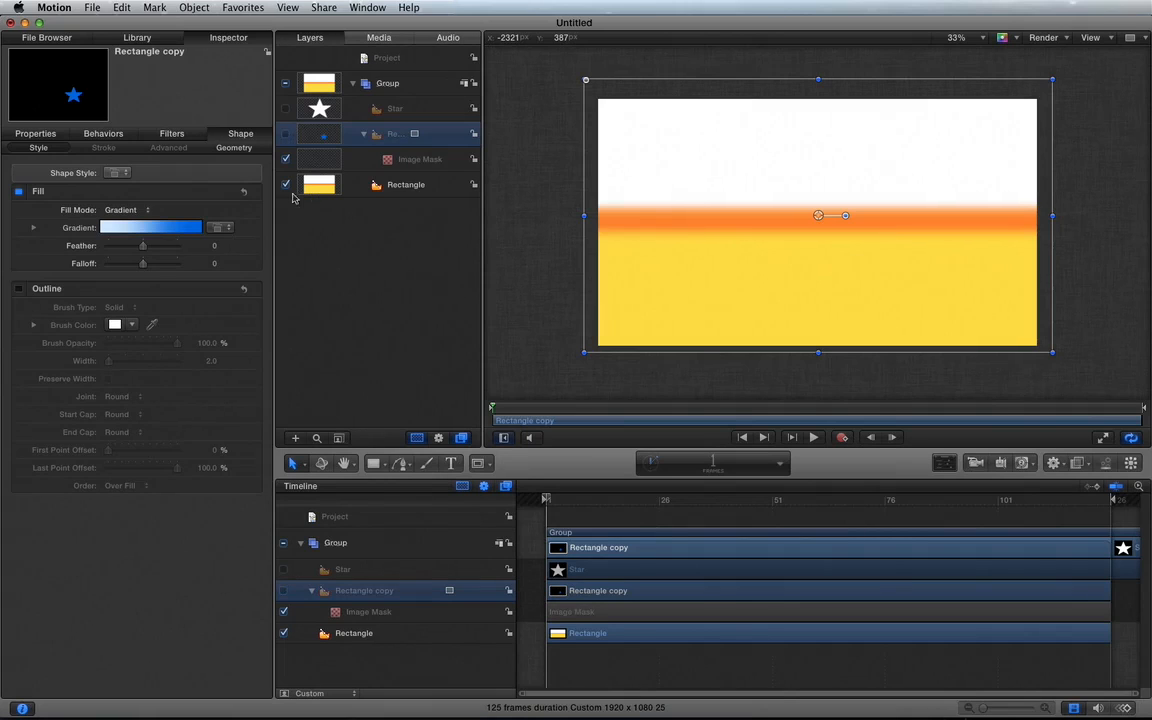
Add a text layer reading "ADMA" on the left part of the canvas, just below the orange band.
left_click(144, 40)
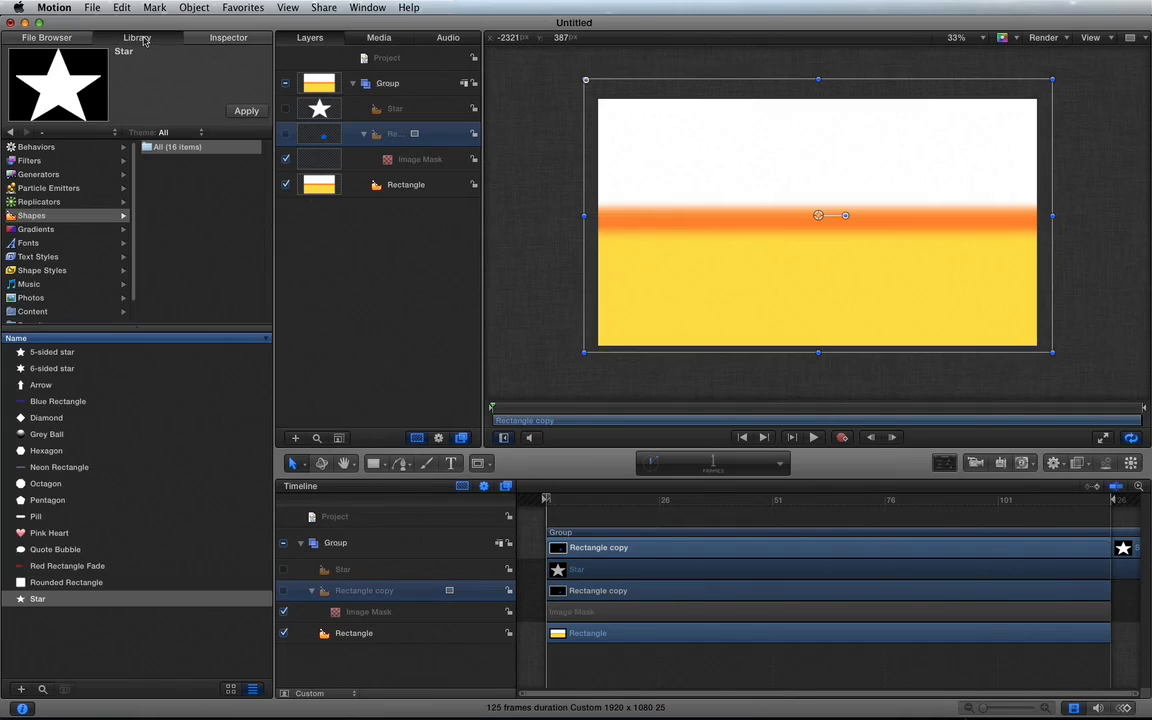
left_click(451, 463)
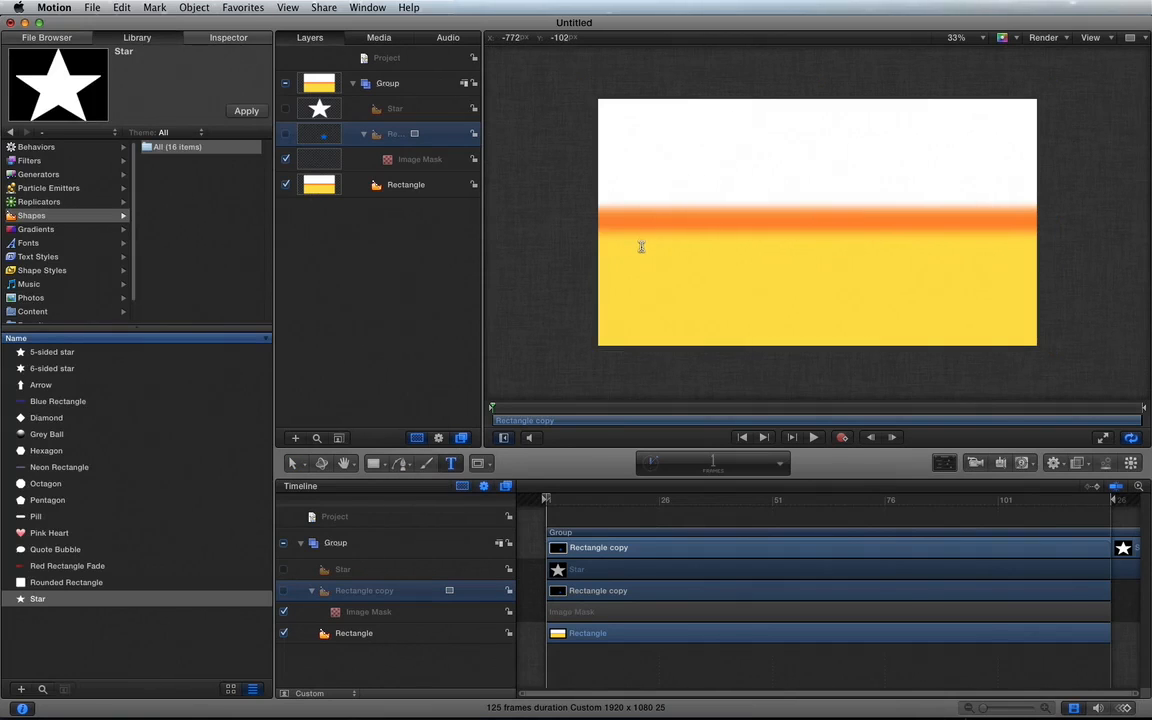
left_click(641, 248)
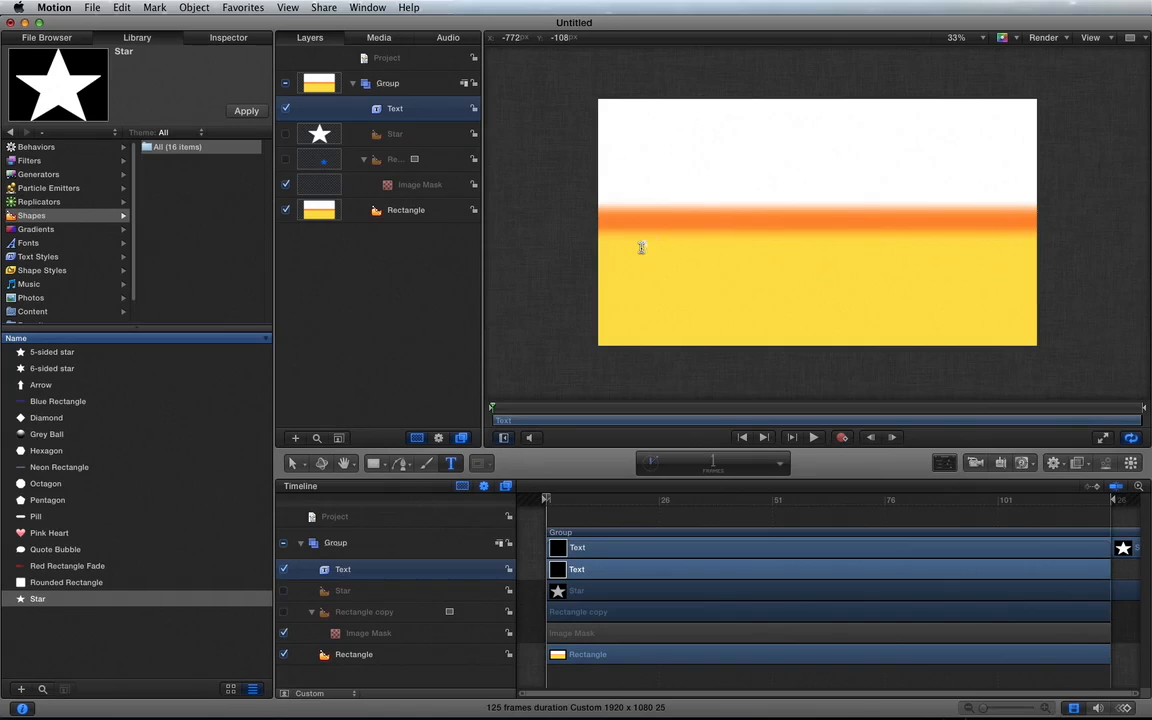
key("Escape")
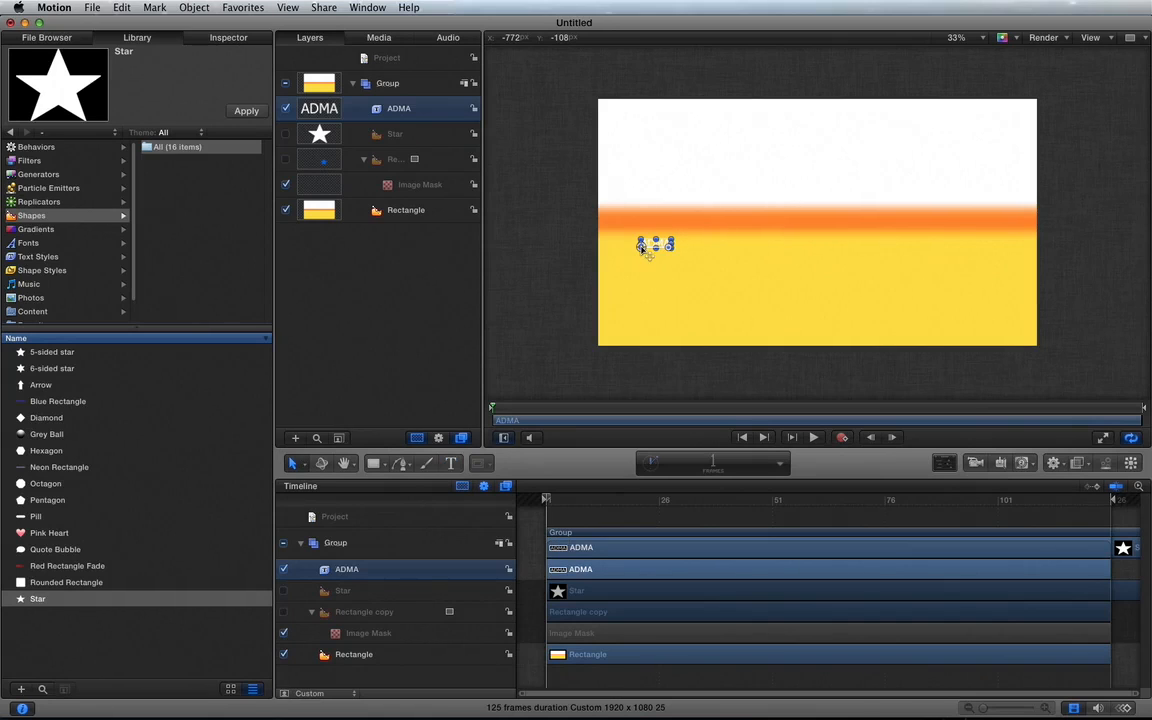
Enlarge the ADMA text to size 288 and move it down onto the yellow area just below the orange band.
key("F7")
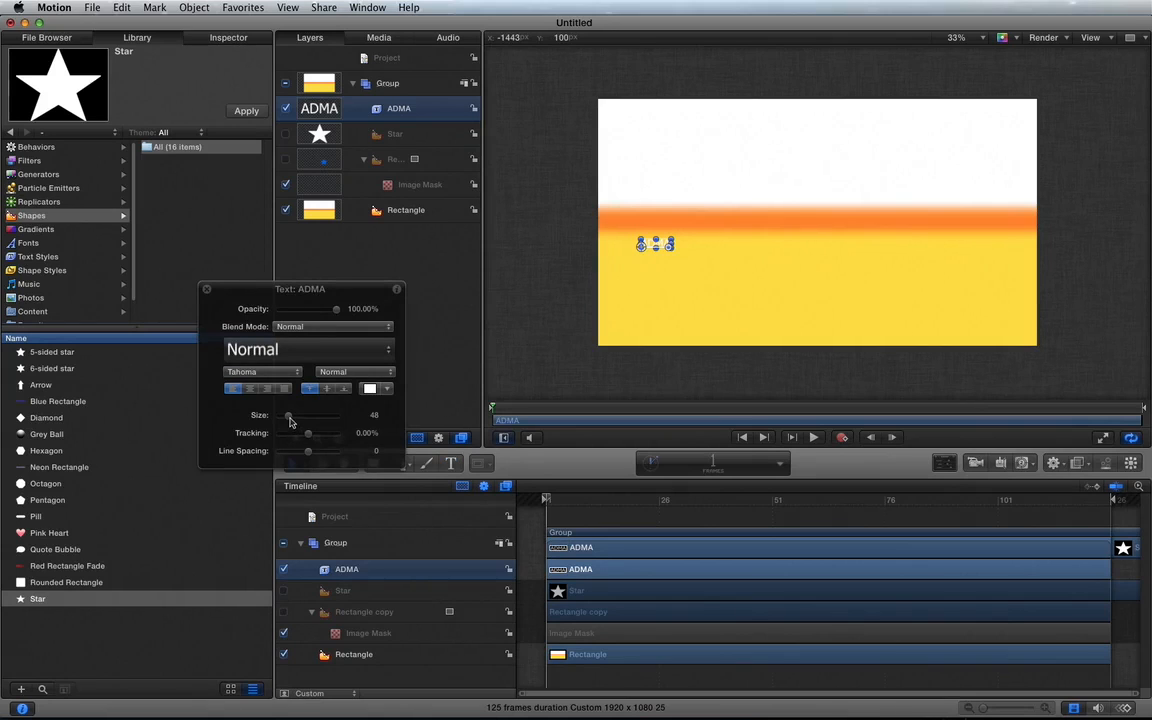
left_click_drag(289, 420, 399, 424)
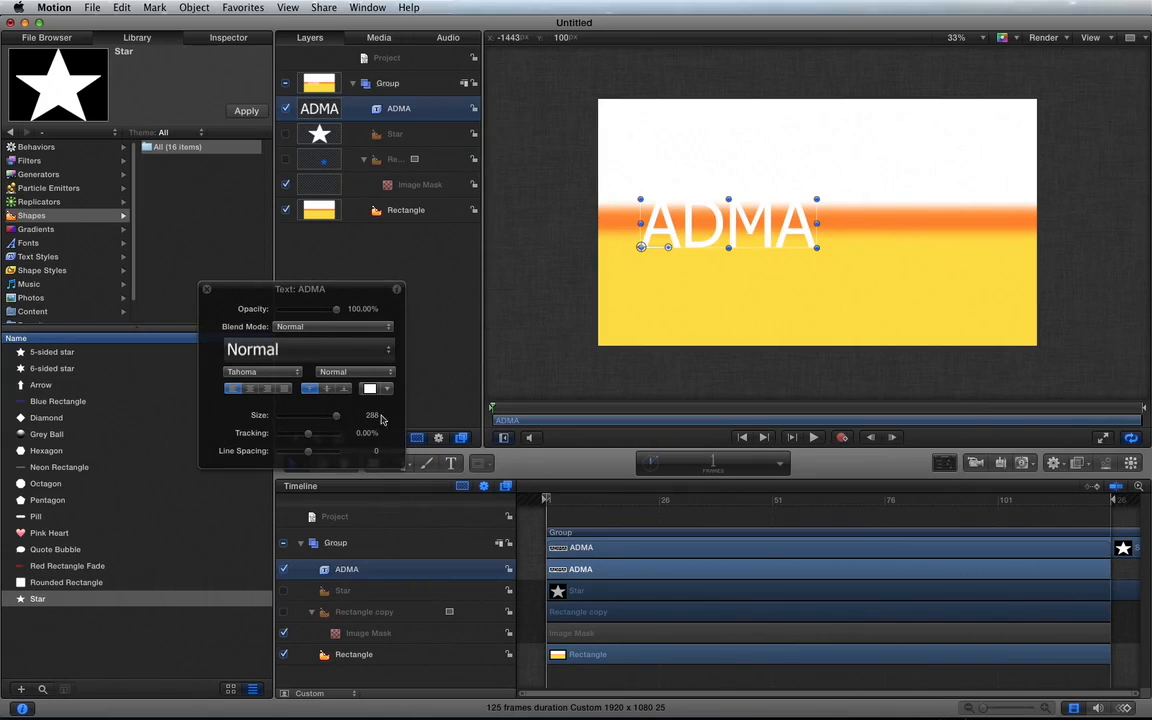
left_click(205, 291)
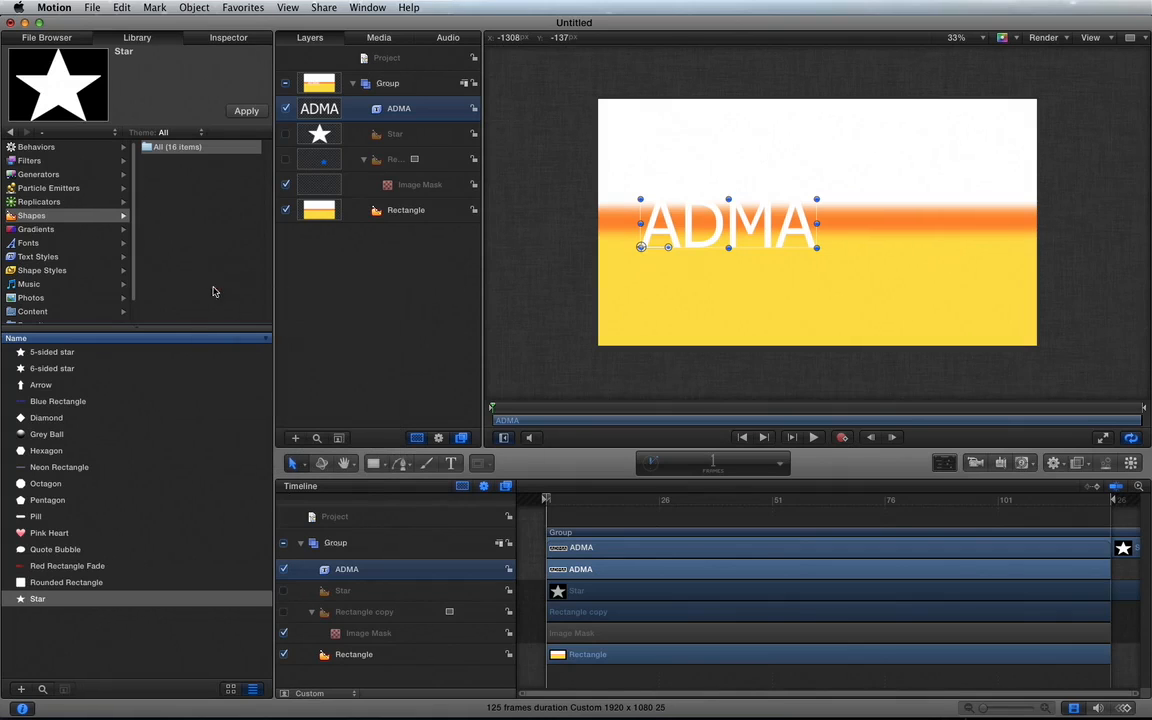
left_click_drag(731, 224, 737, 257)
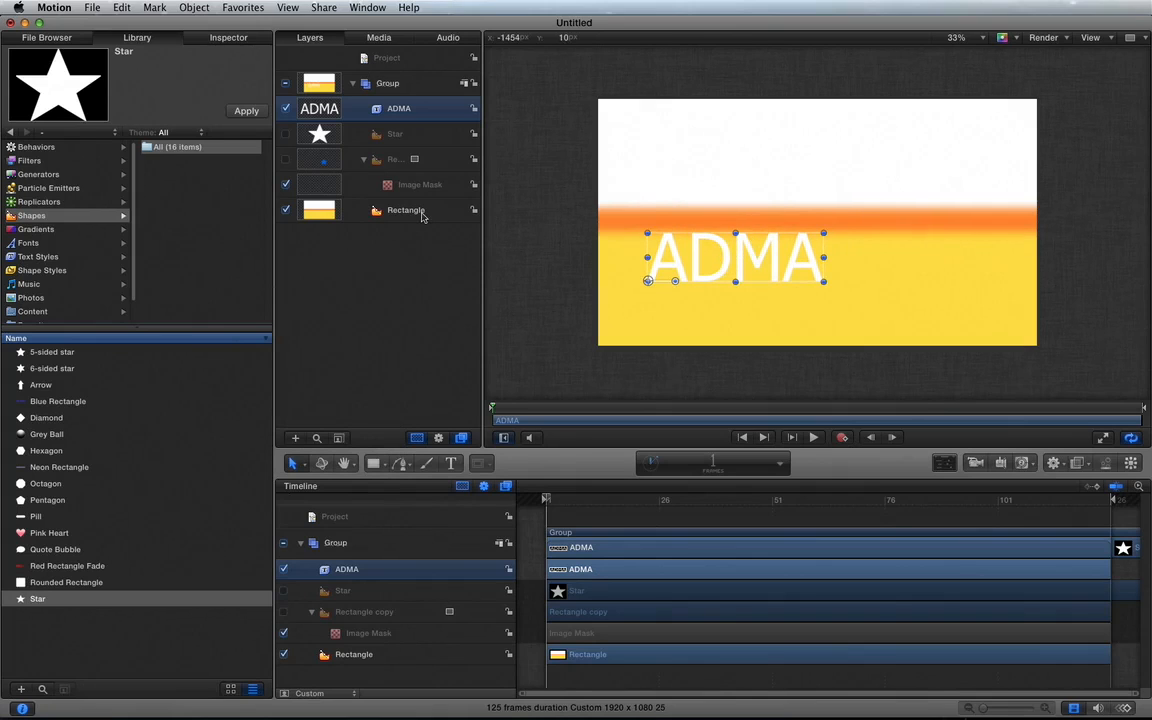
Add an image mask to the original Rectangle with the ADMA text as its mask source, toggling the text layer to compare.
left_click(390, 209)
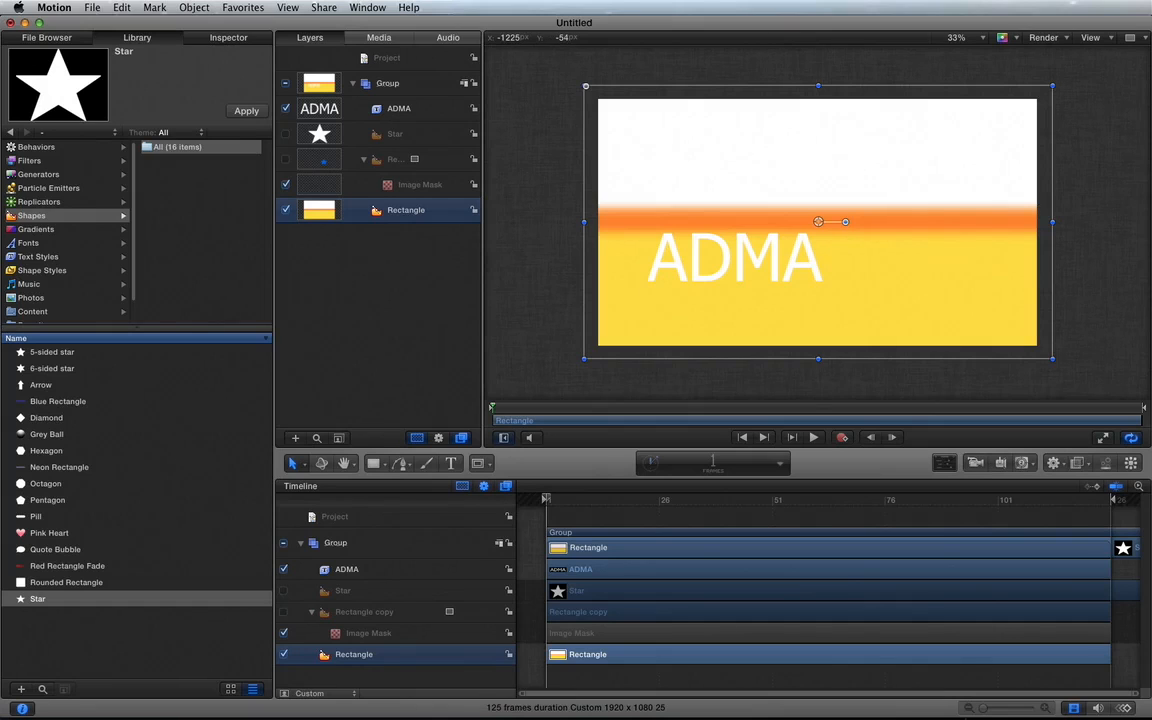
double_click(421, 214)
left_click(452, 215)
left_click(194, 7)
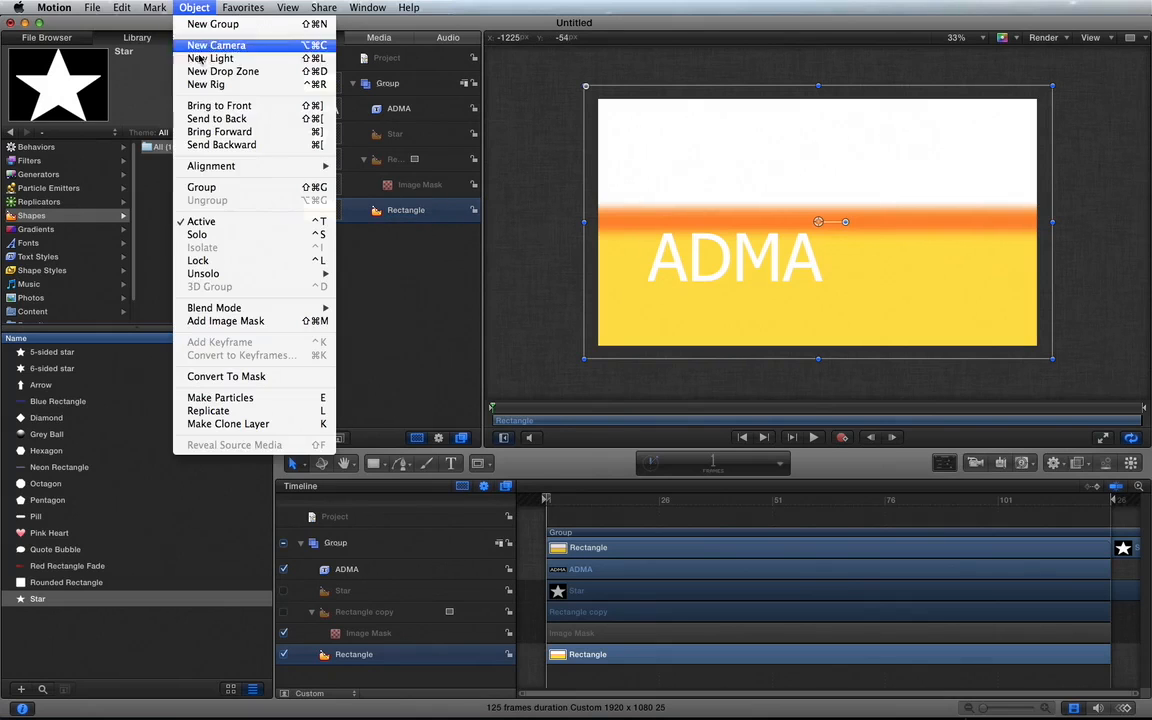
left_click(205, 321)
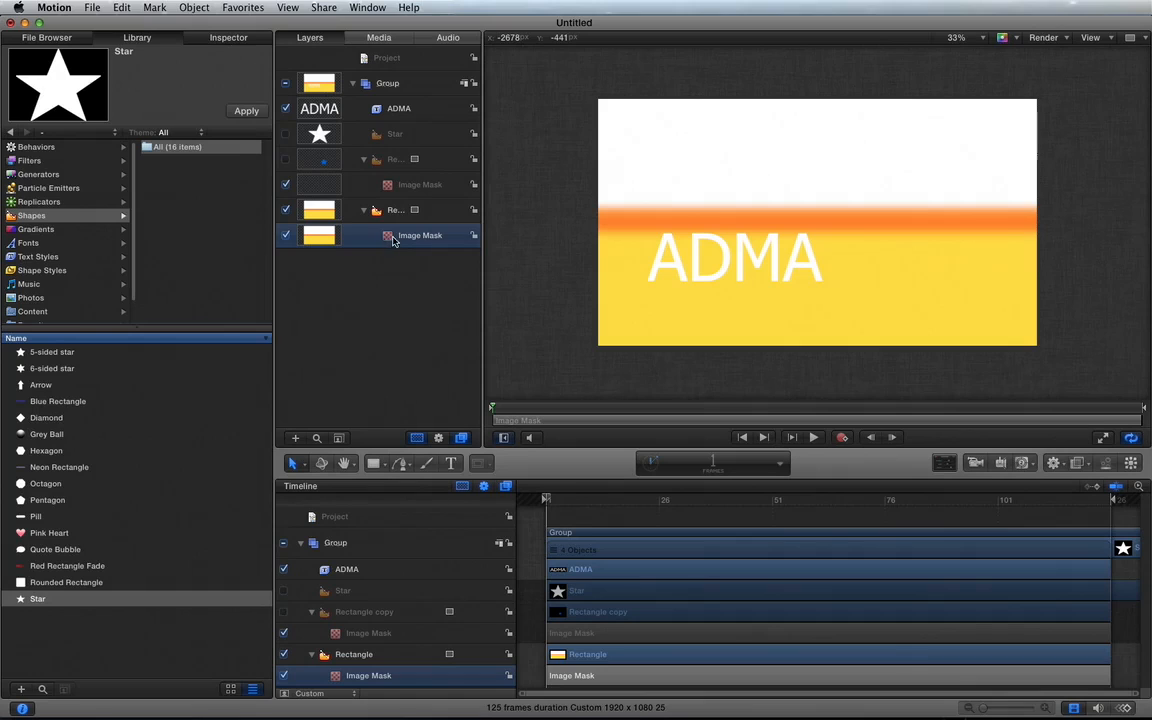
left_click_drag(398, 108, 403, 236)
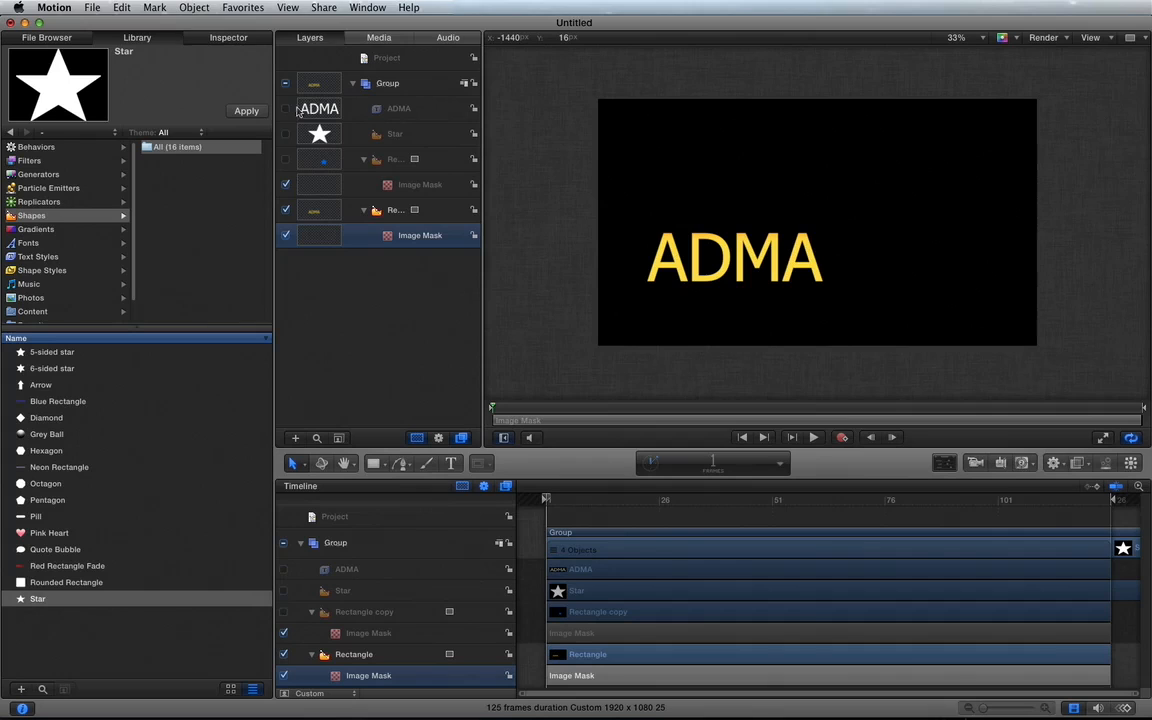
left_click(286, 109)
left_click(286, 109)
Show the Rectangle copy layer and move the ADMA mask source so its last letter overlaps the blue star.
left_click(406, 111)
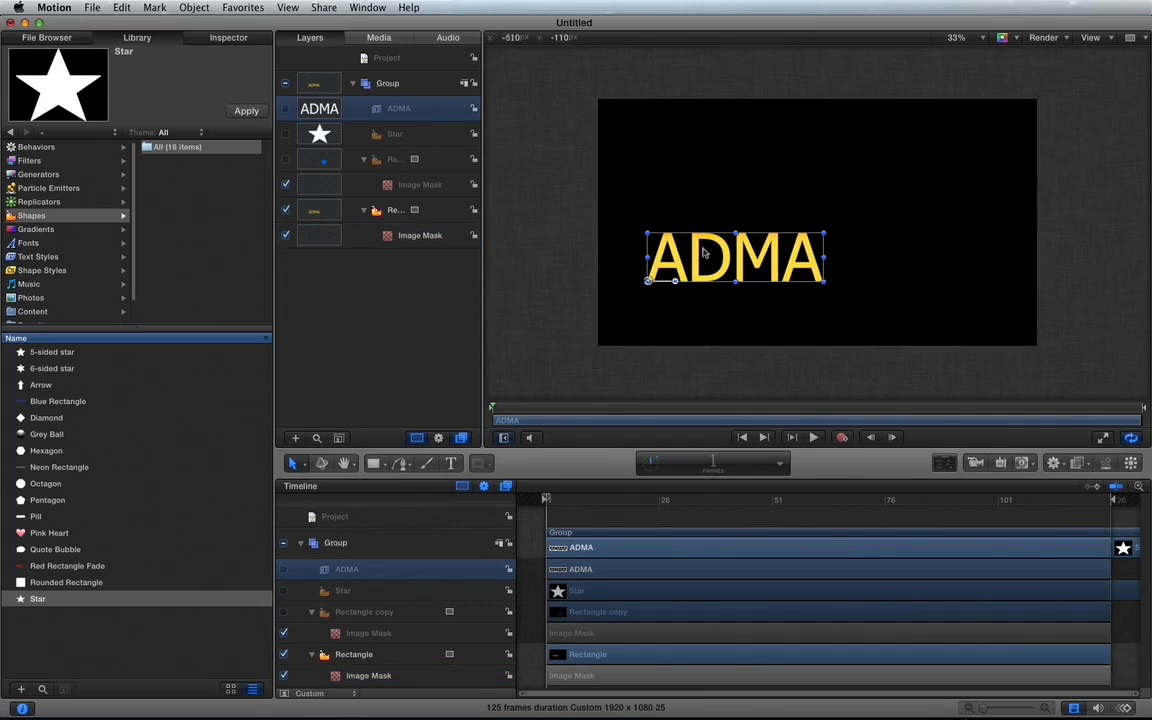
left_click_drag(727, 256, 640, 236)
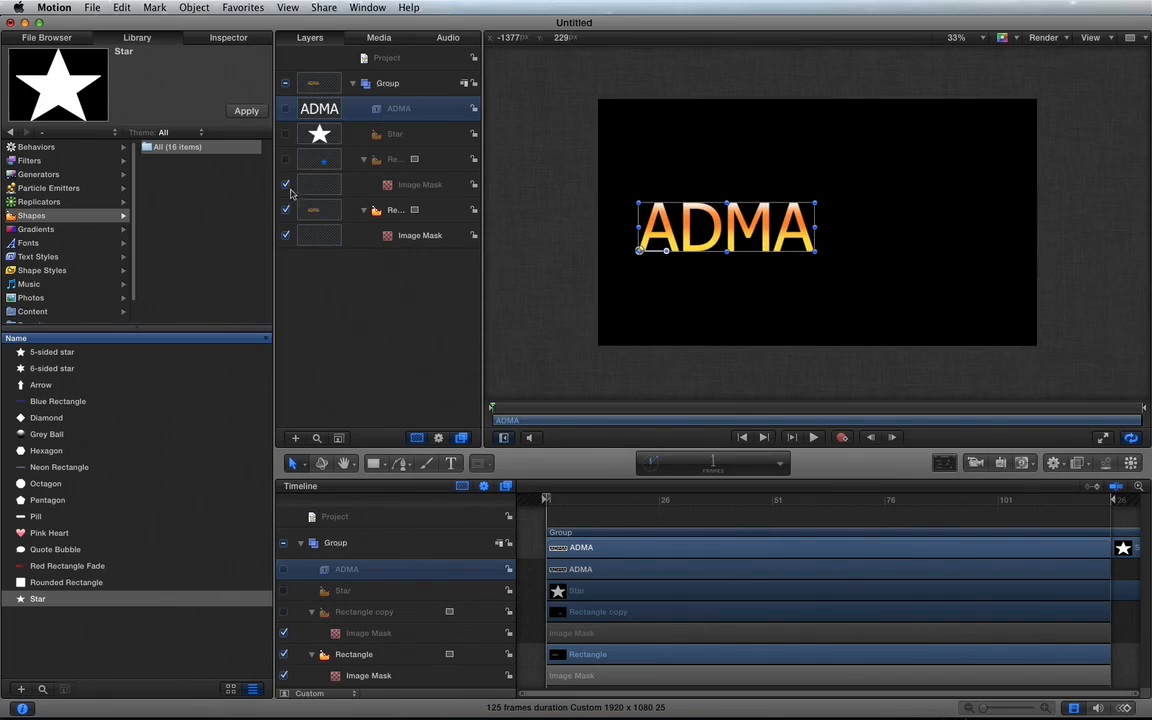
left_click(286, 160)
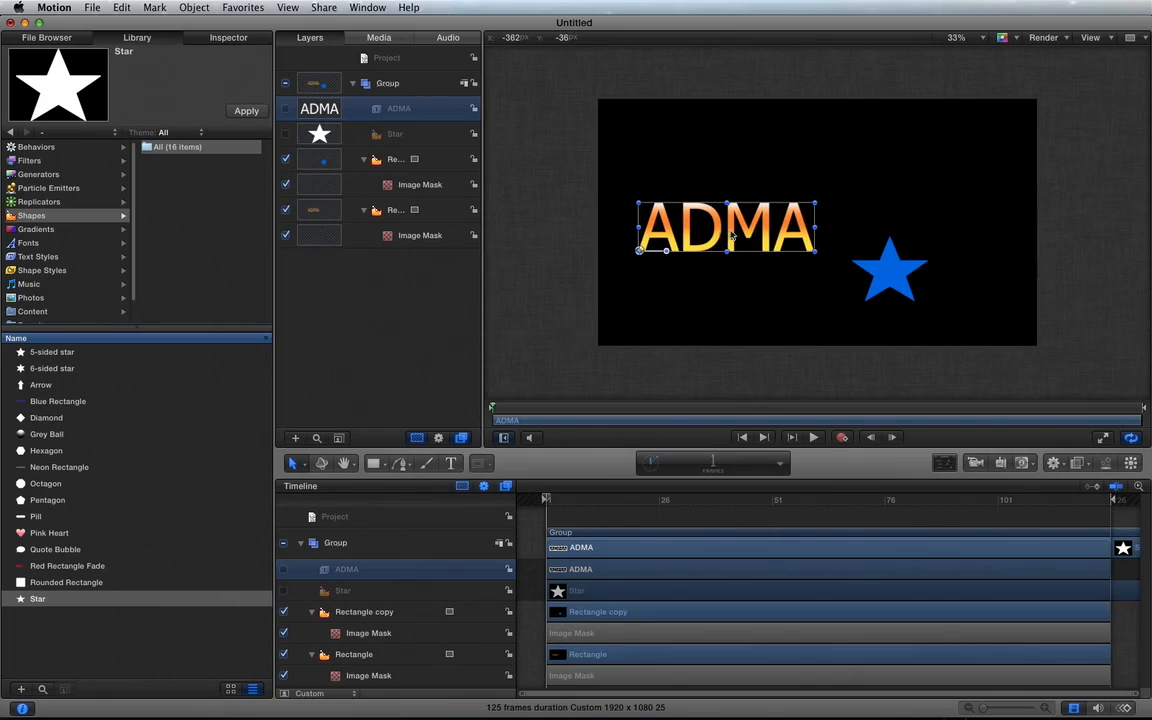
left_click_drag(719, 229, 788, 276)
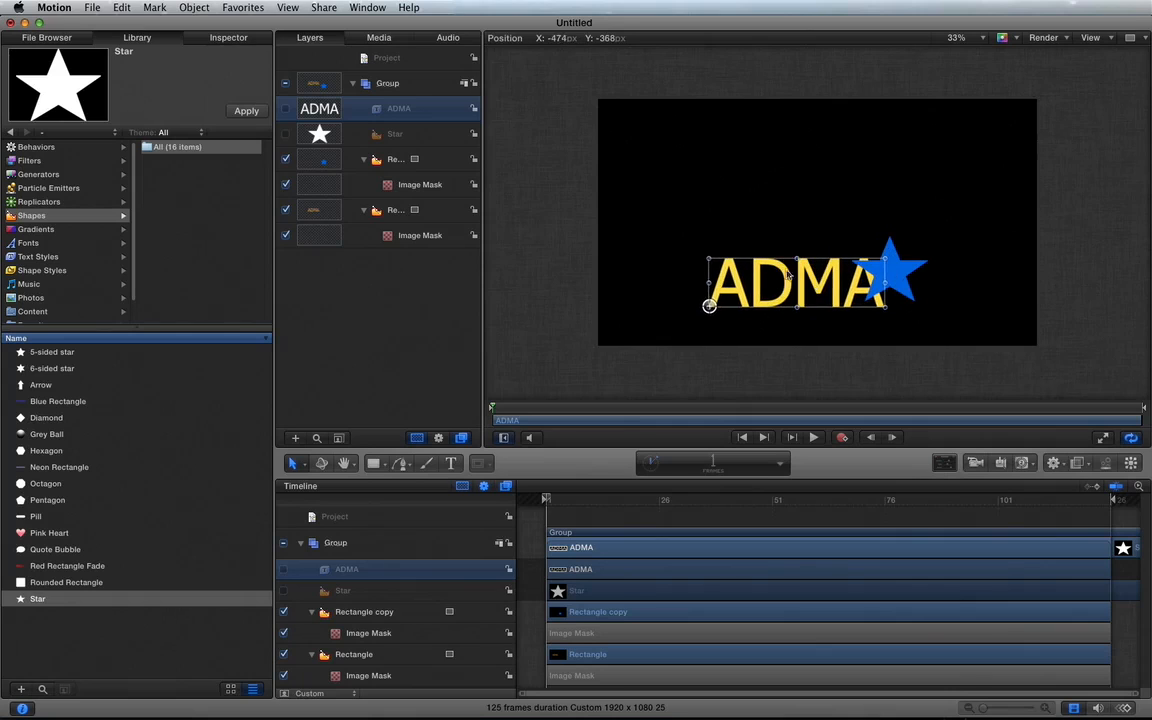
Toggle the visibility of the Rectangle copy and its image mask to compare the overlap with the ADMA text.
left_click(390, 164)
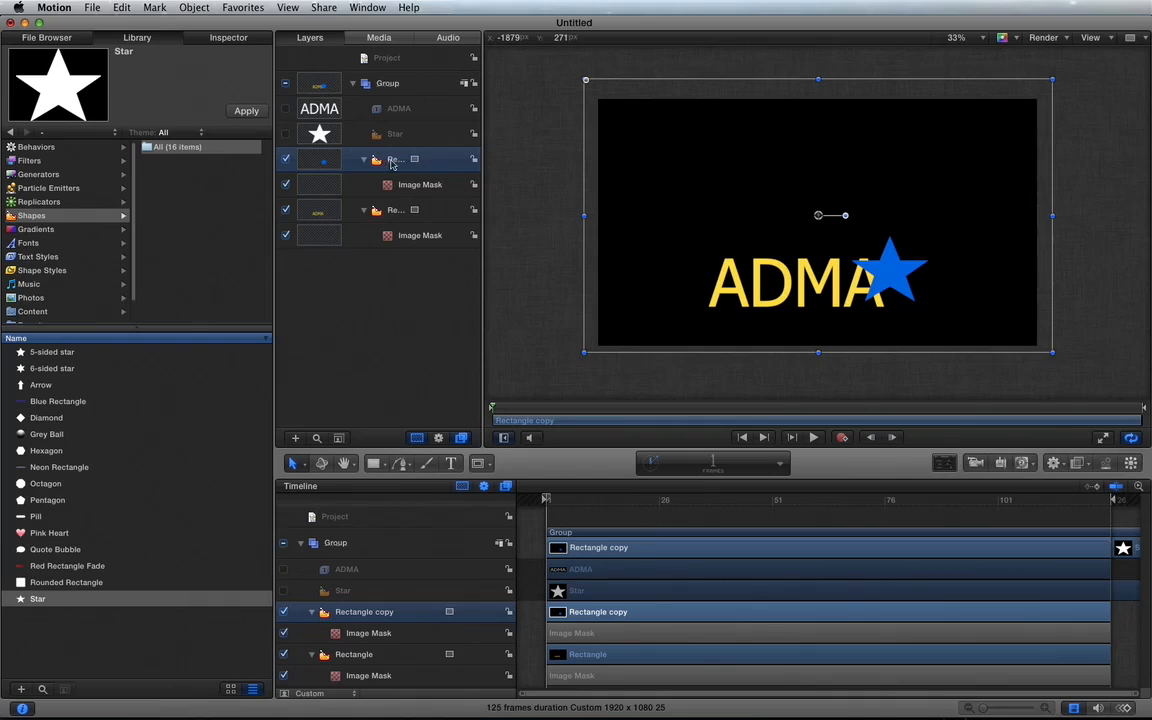
left_click(287, 161)
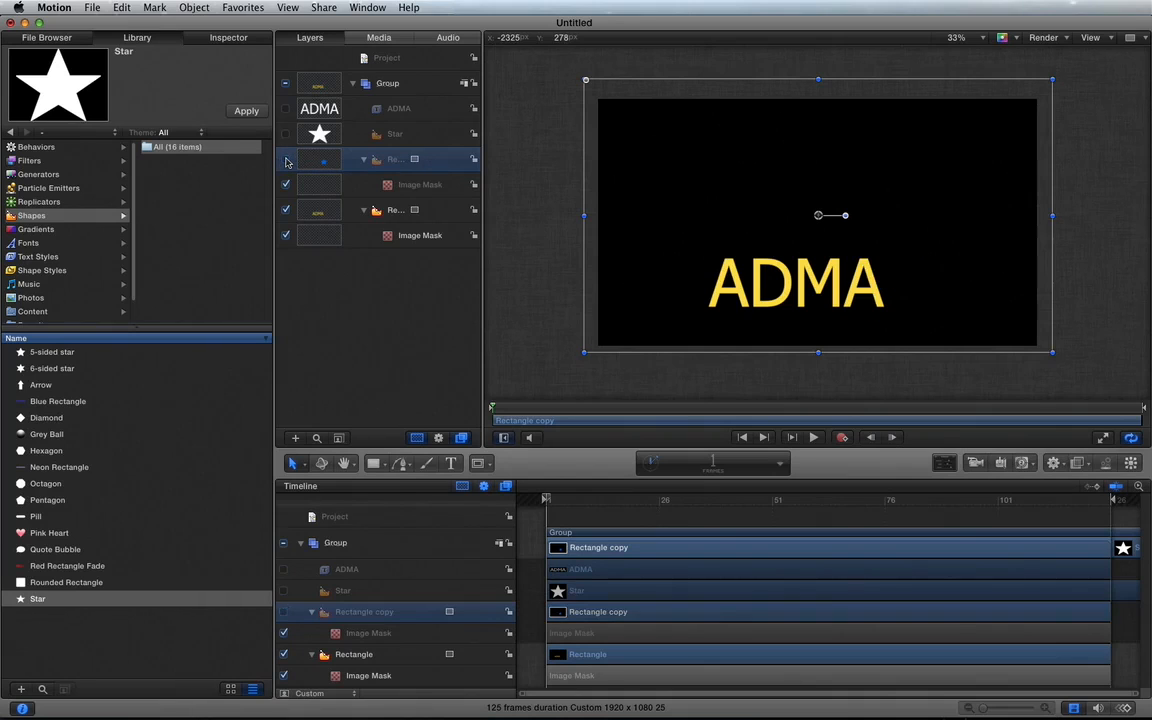
left_click(287, 161)
left_click(287, 161)
left_click(287, 161)
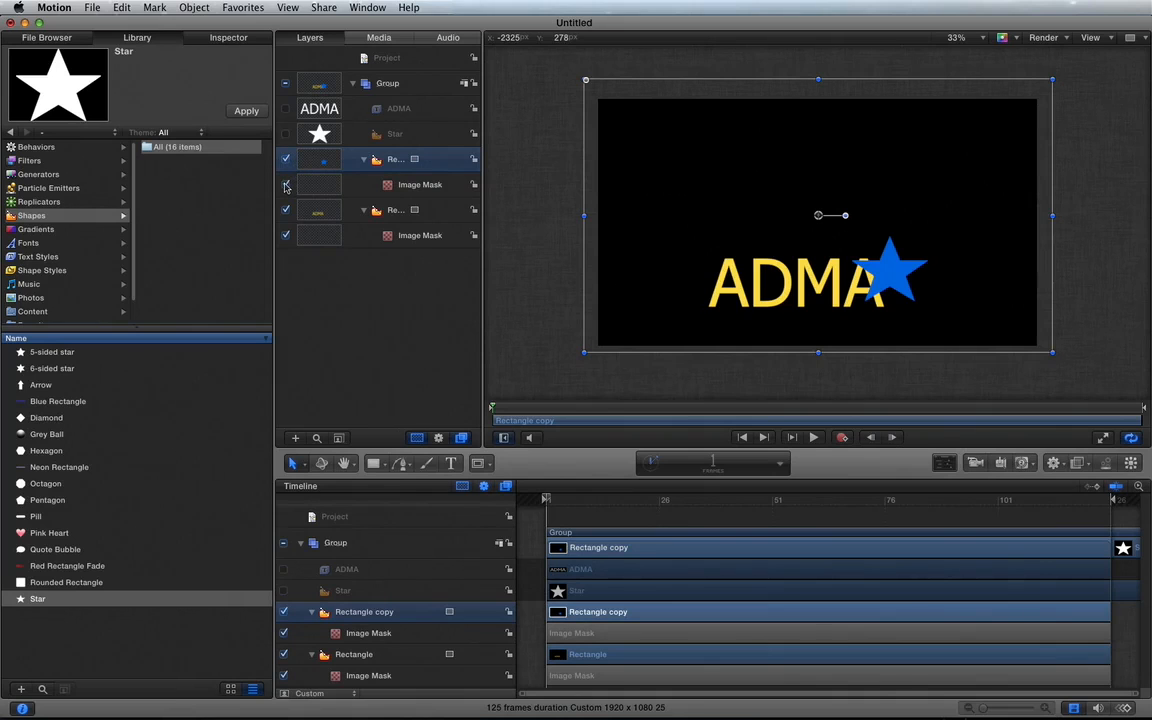
left_click(287, 185)
left_click(287, 185)
left_click(287, 161)
left_click(287, 160)
left_click(287, 160)
left_click(287, 160)
Set the Rectangle copy's blend mode to Subtract.
left_click(214, 40)
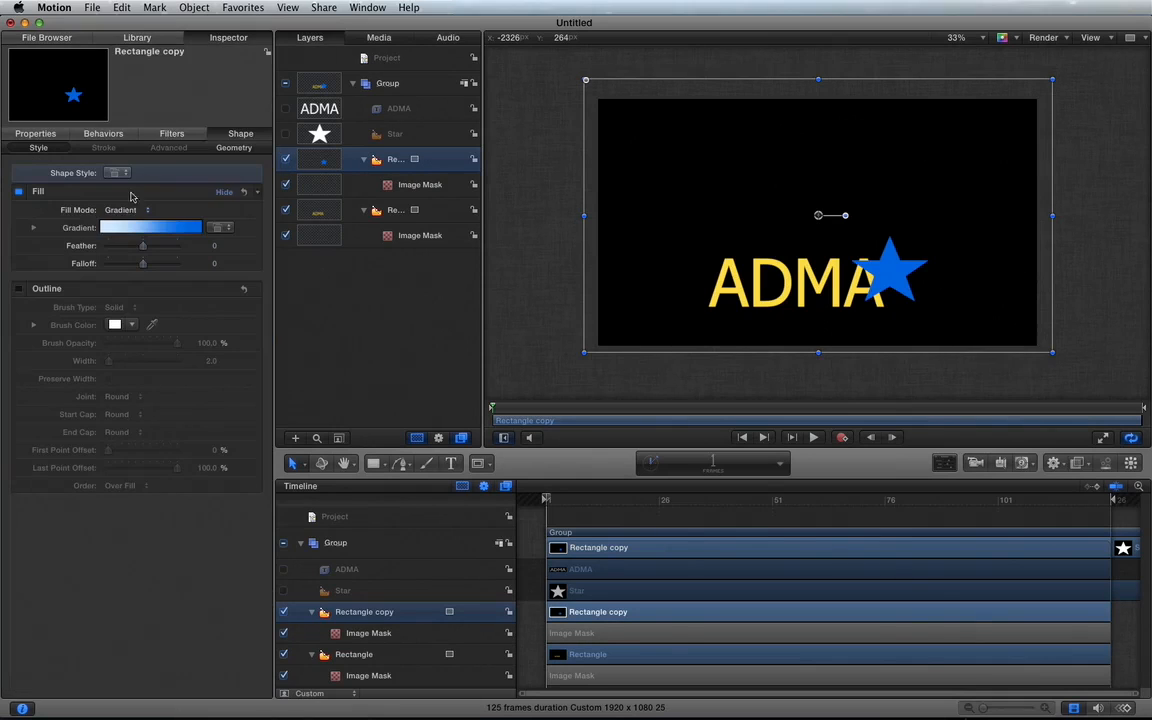
left_click(37, 135)
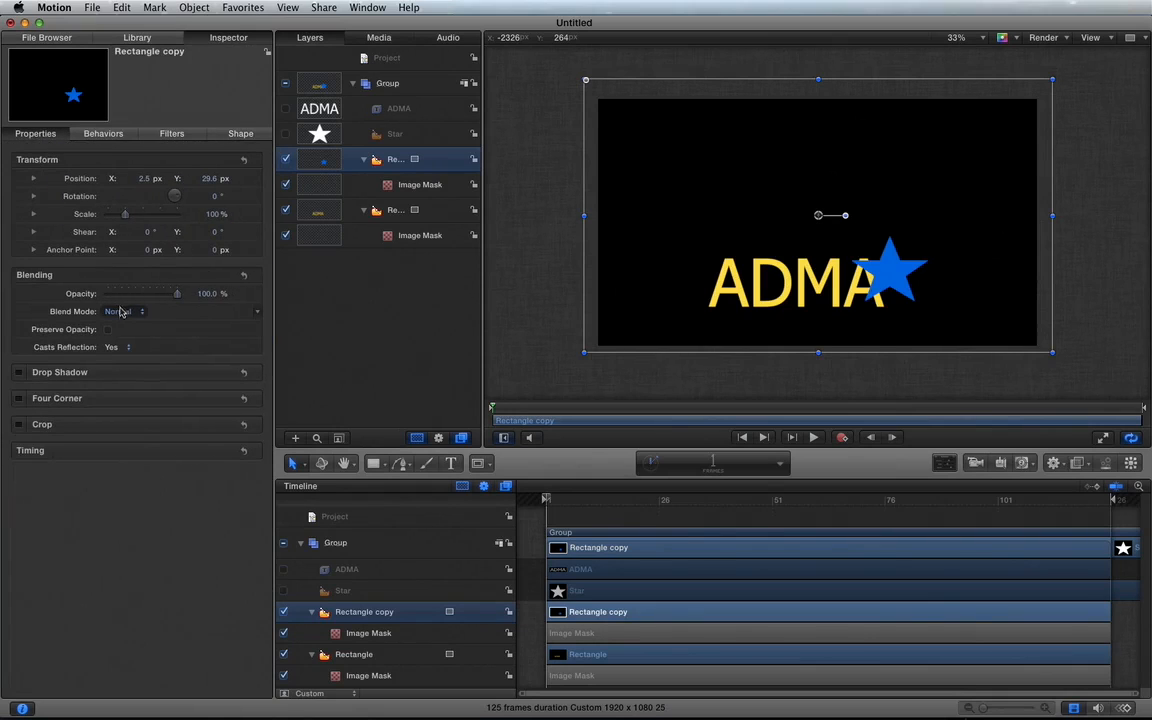
left_click(121, 312)
left_click(120, 330)
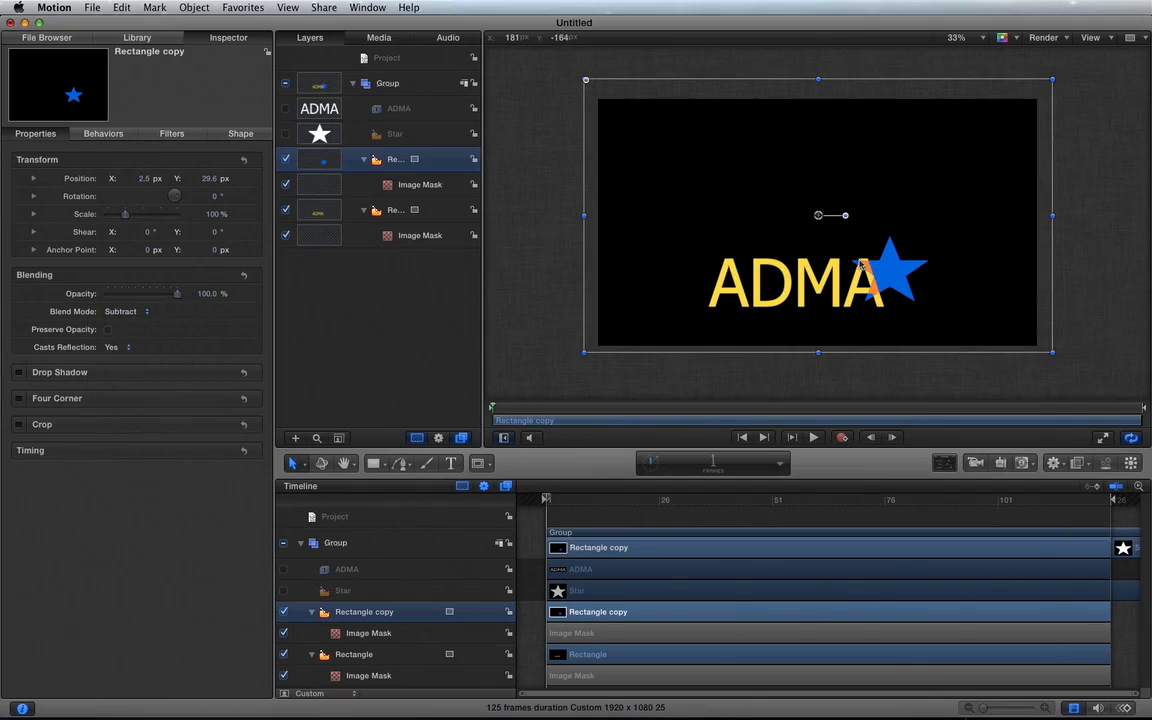
Lower the text-masked Rectangle's opacity to 56.37% and try the Add, Overlay and Darken blend modes on it.
left_click(424, 216)
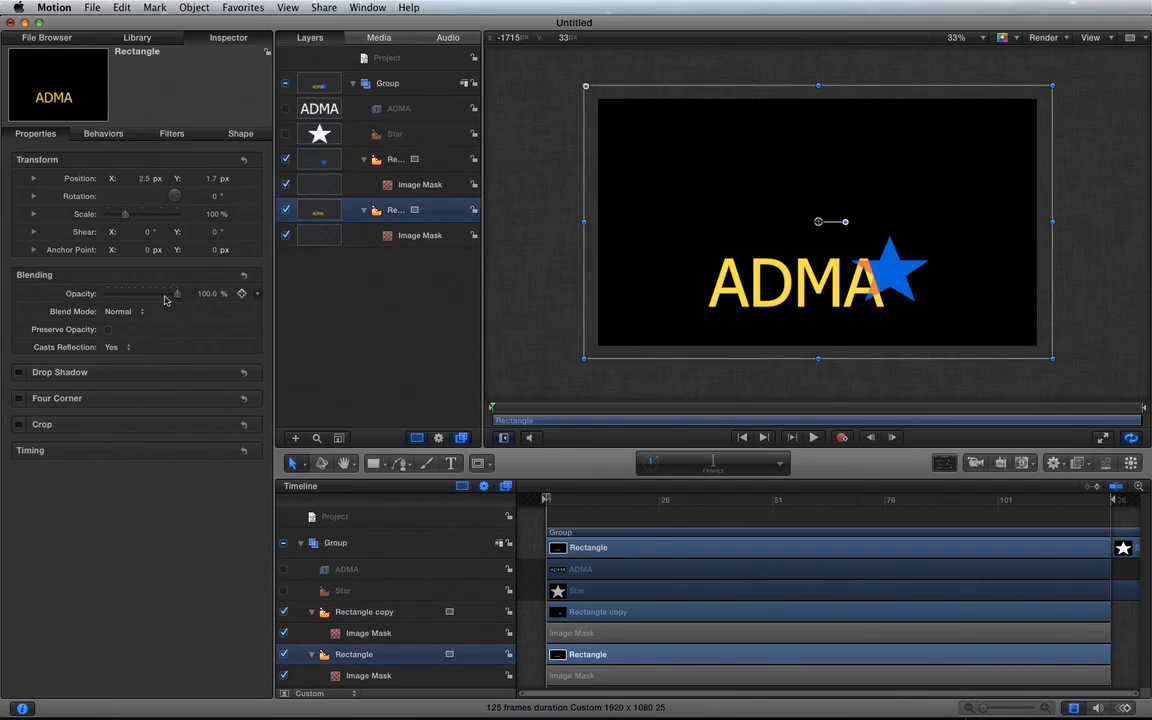
left_click_drag(177, 296, 146, 296)
left_click(137, 312)
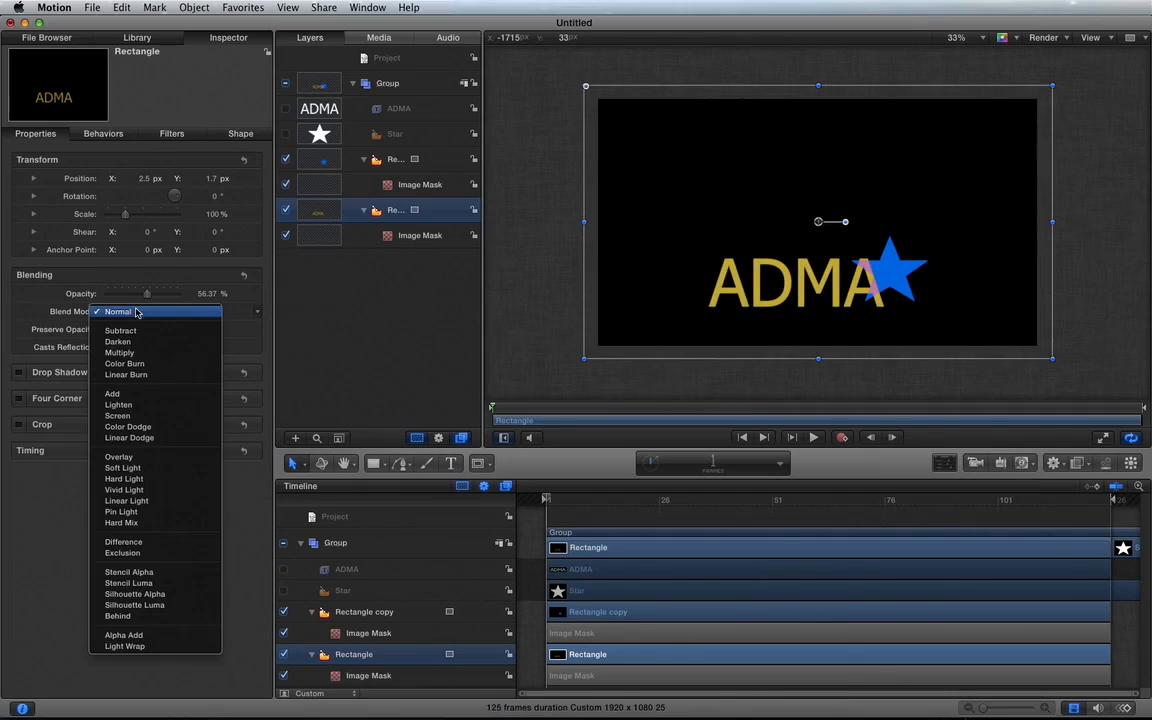
left_click(128, 397)
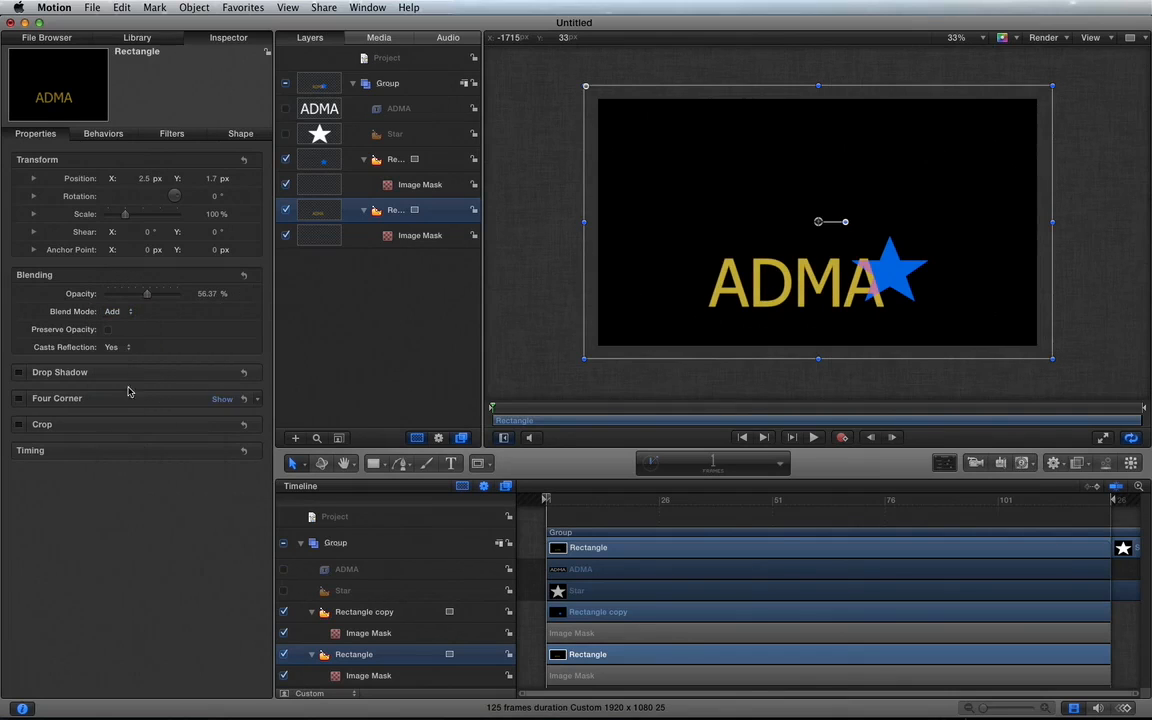
left_click(124, 312)
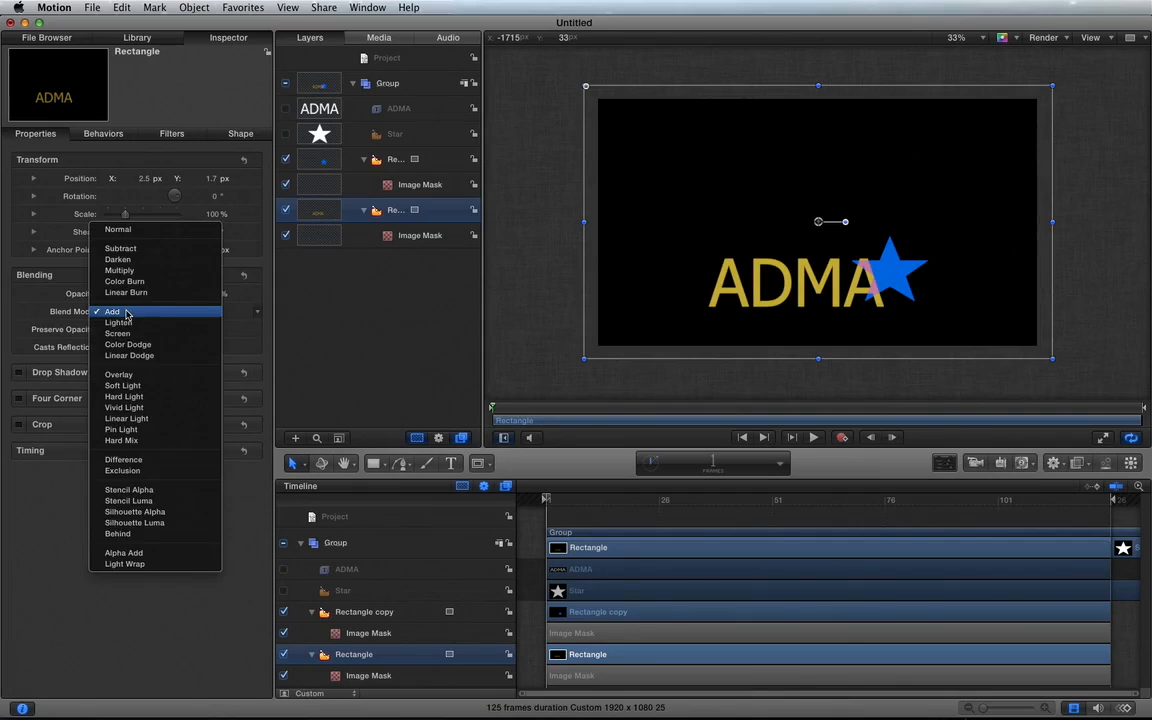
left_click(120, 374)
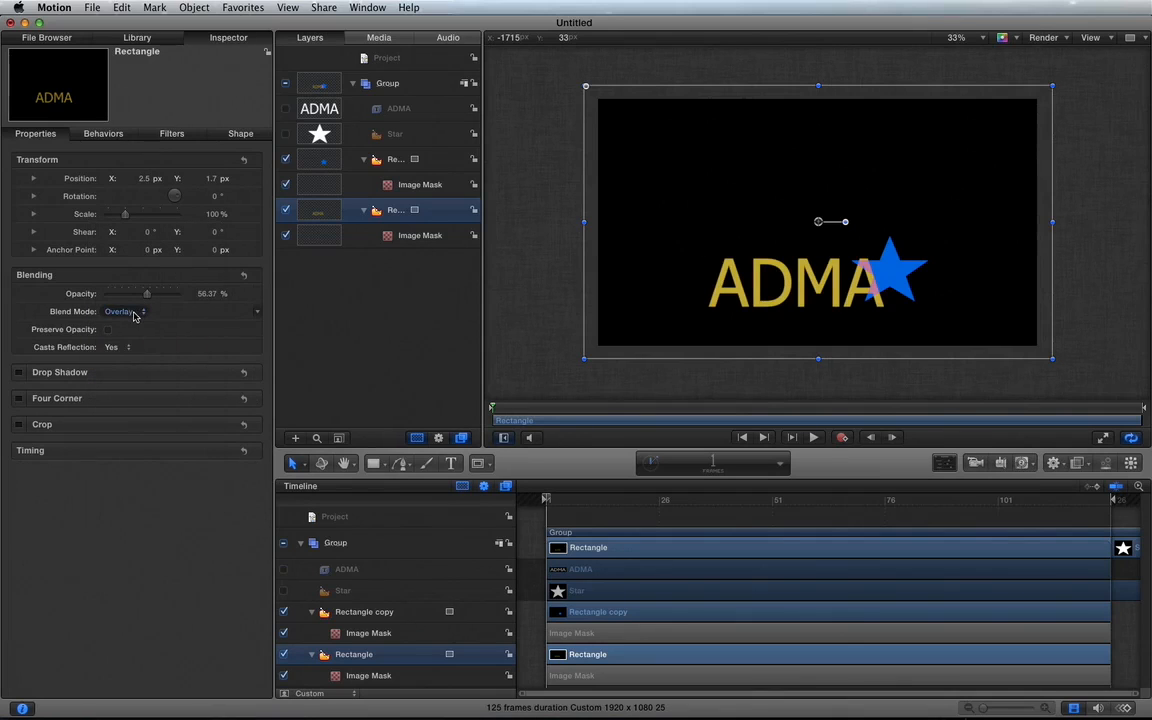
left_click(124, 312)
left_click(140, 198)
Draw a white rectangle covering nearly the whole canvas and send it behind all the other layers.
left_click(375, 463)
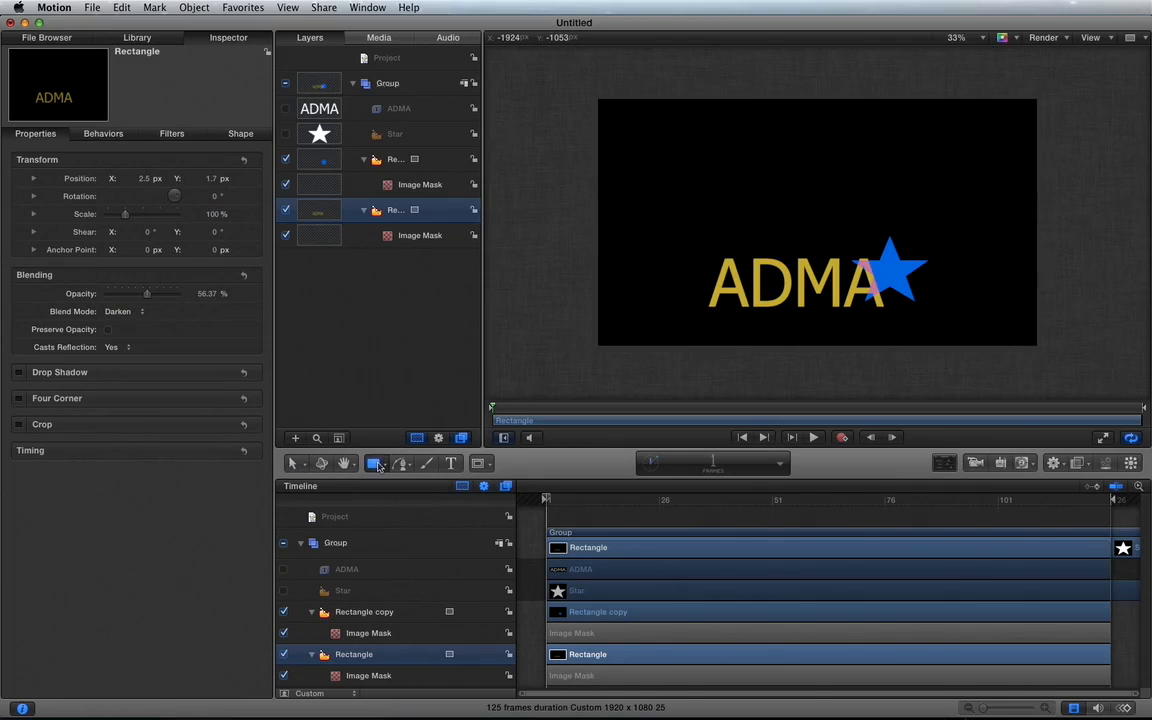
left_click_drag(602, 92, 713, 150)
mouse_move(769, 182)
left_mouse_down()
mouse_move(1066, 363)
mouse_move(954, 314)
left_mouse_up()
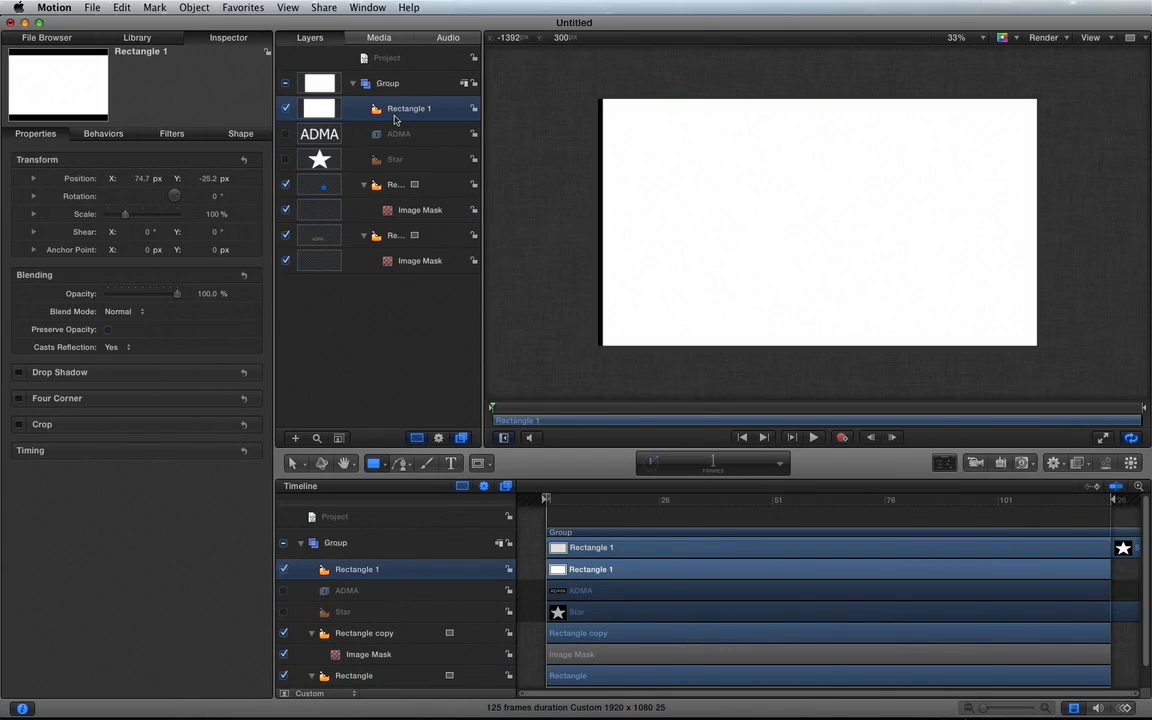
key("super+[")
key("super+[")
key("super+[")
key("super+[")
key("super+[")
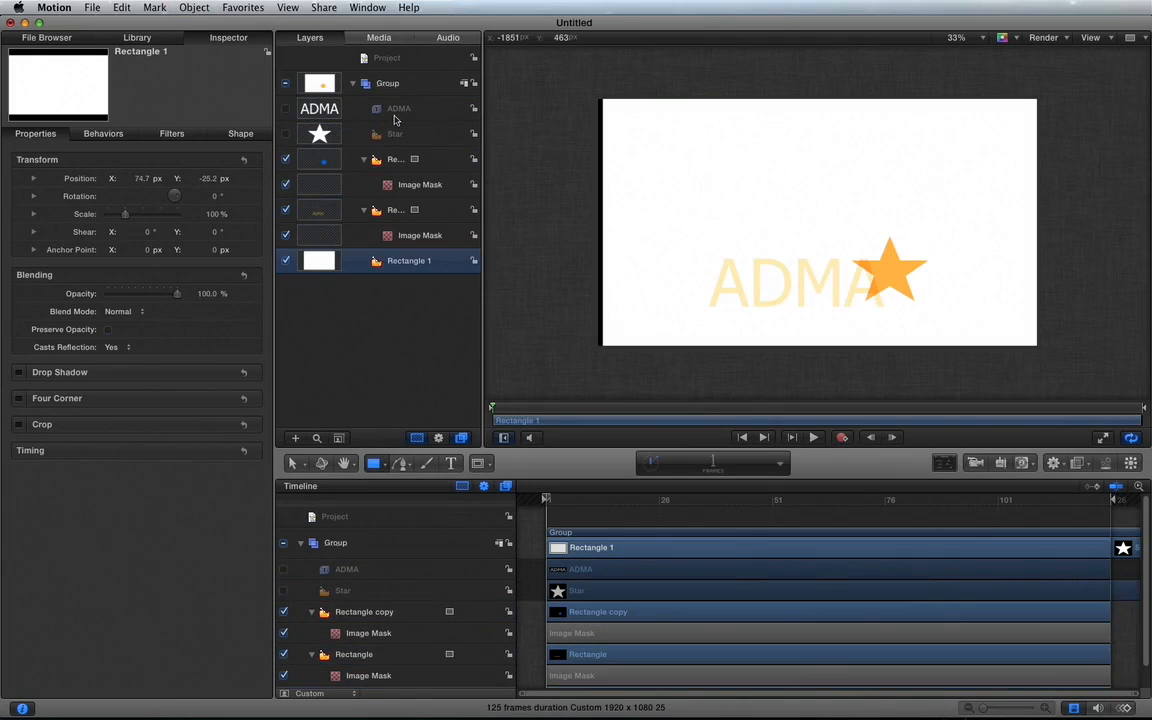
Apply the Industrial Sky gradient to the new background rectangle.
left_click(138, 38)
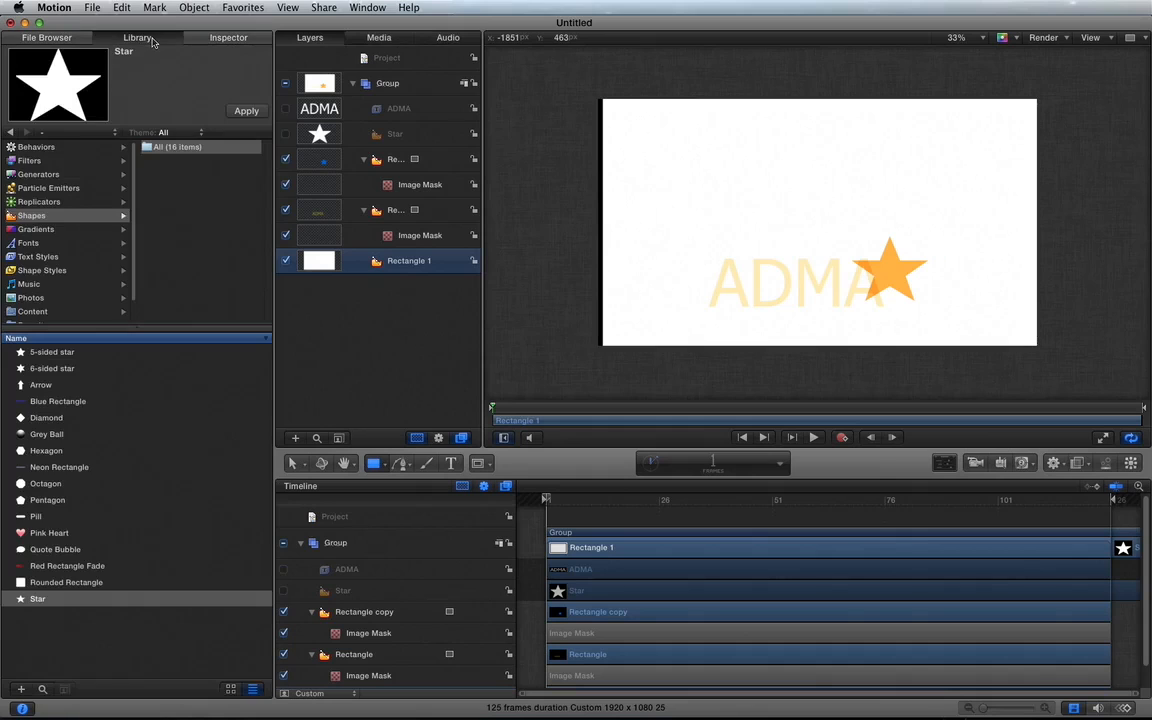
left_click(36, 229)
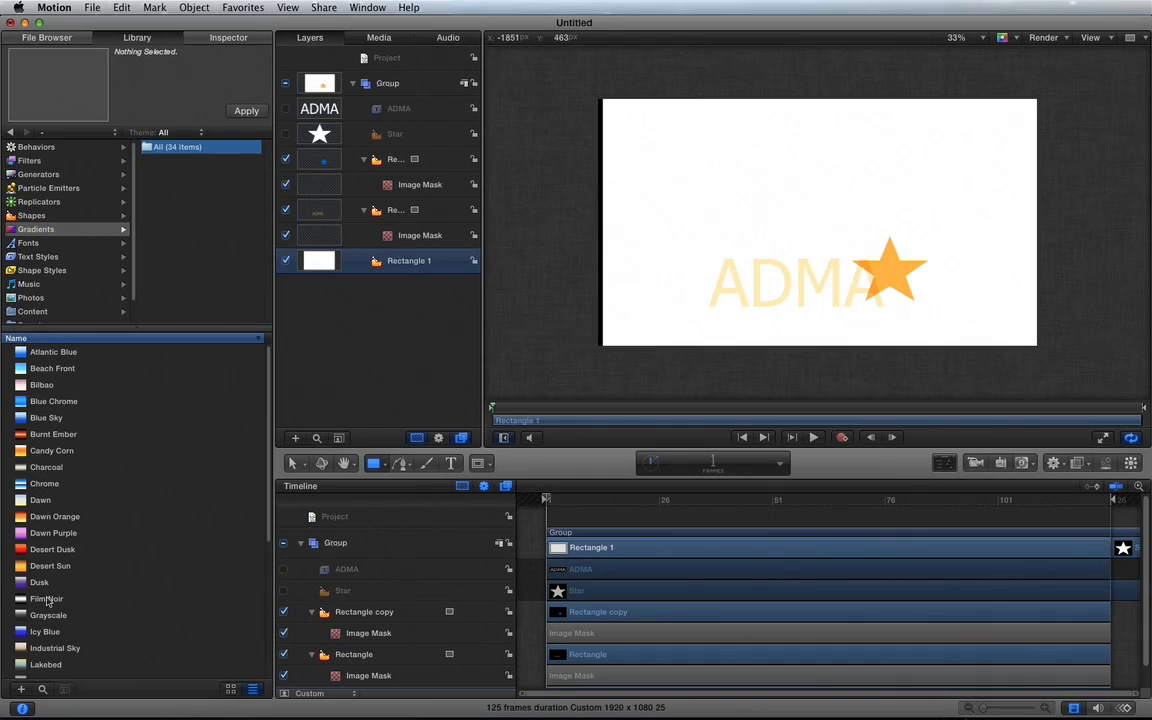
left_click(46, 649)
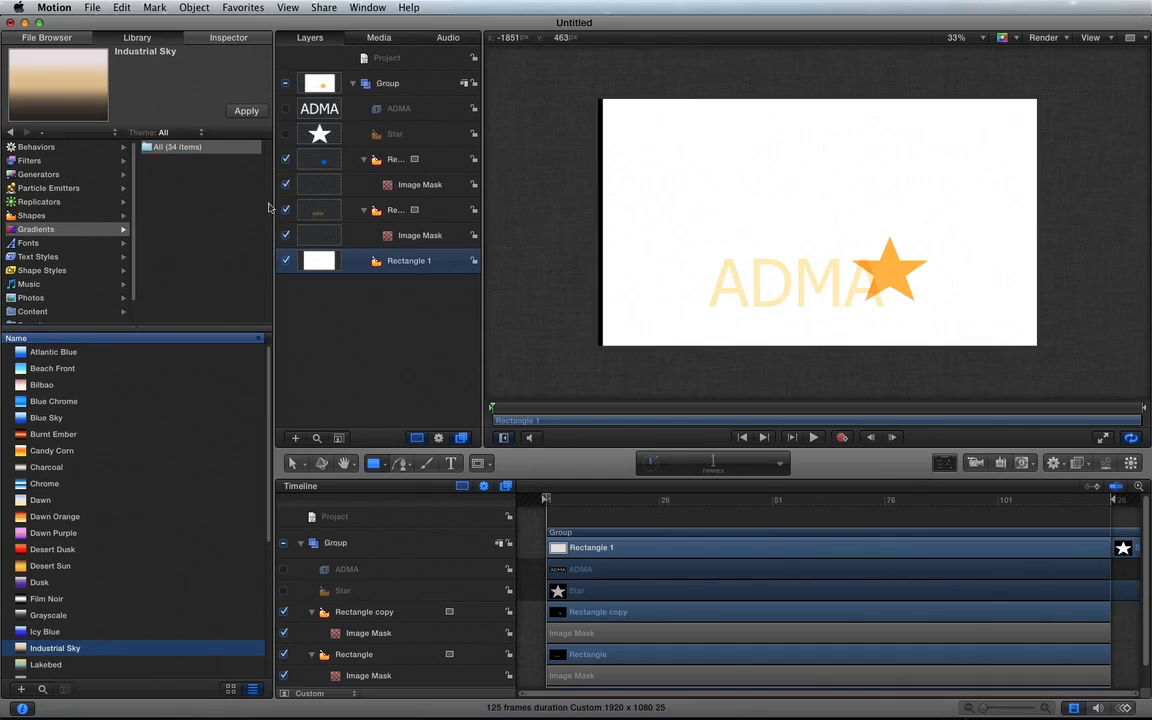
left_click(246, 111)
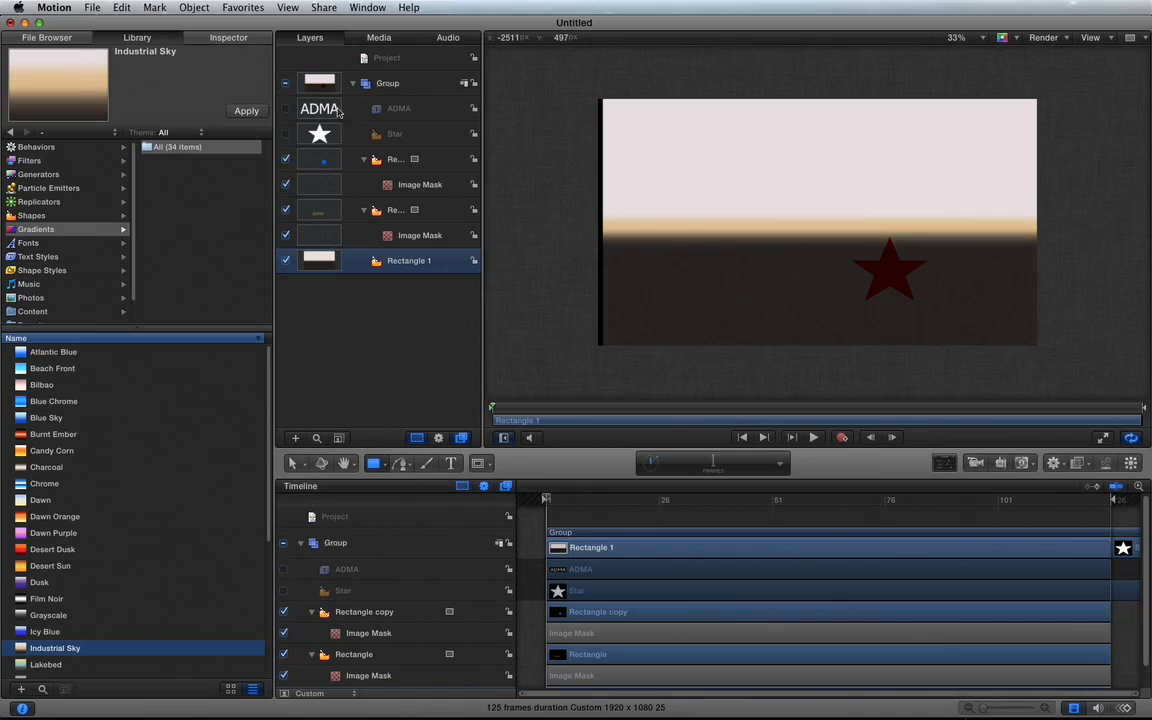
Set the text-masked Rectangle's blend mode to Normal and its opacity to 100%.
left_click(401, 212)
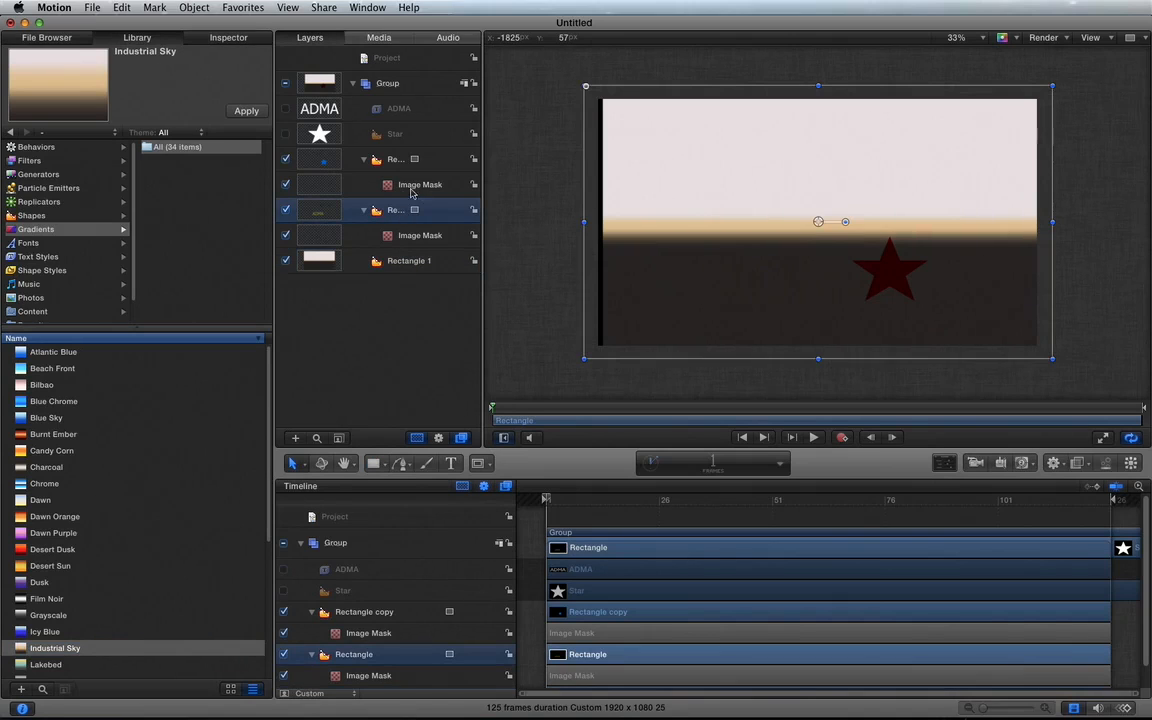
left_click(245, 41)
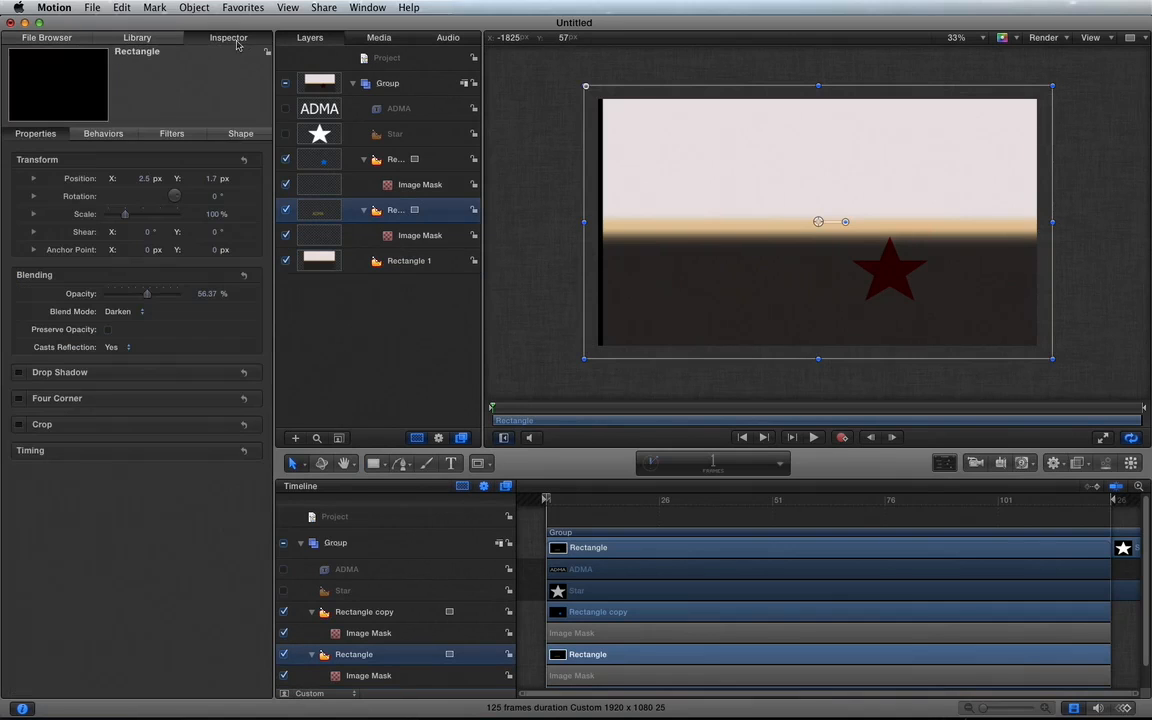
left_click(117, 311)
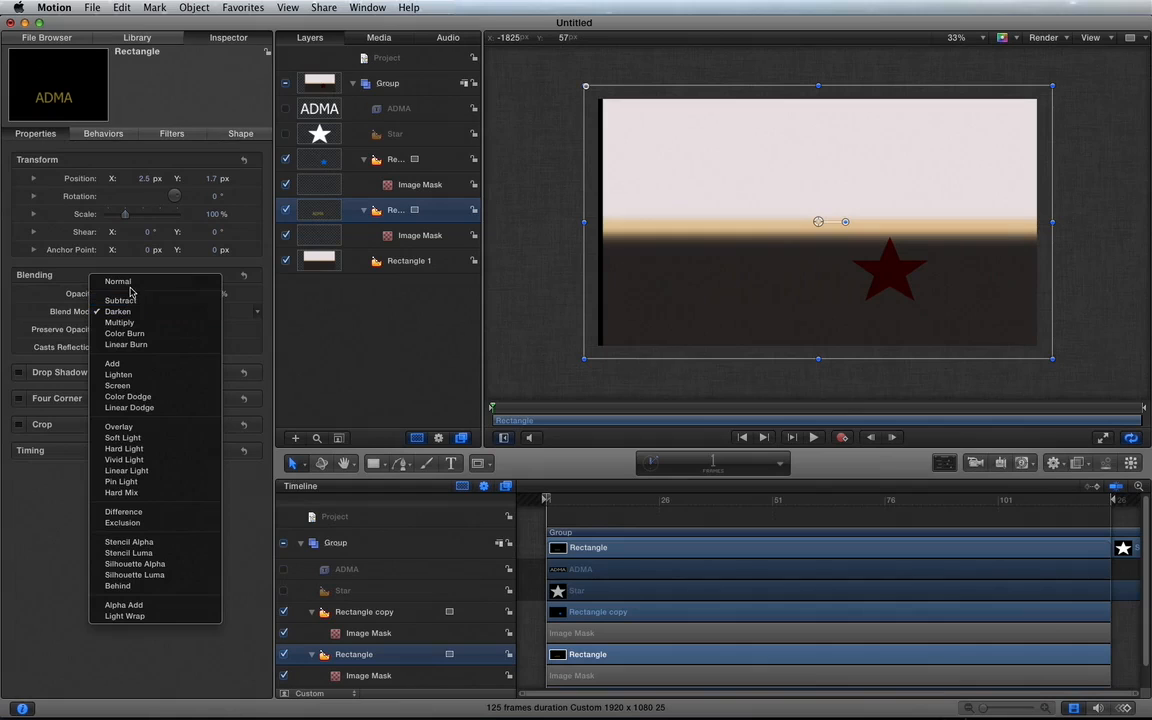
left_click(122, 281)
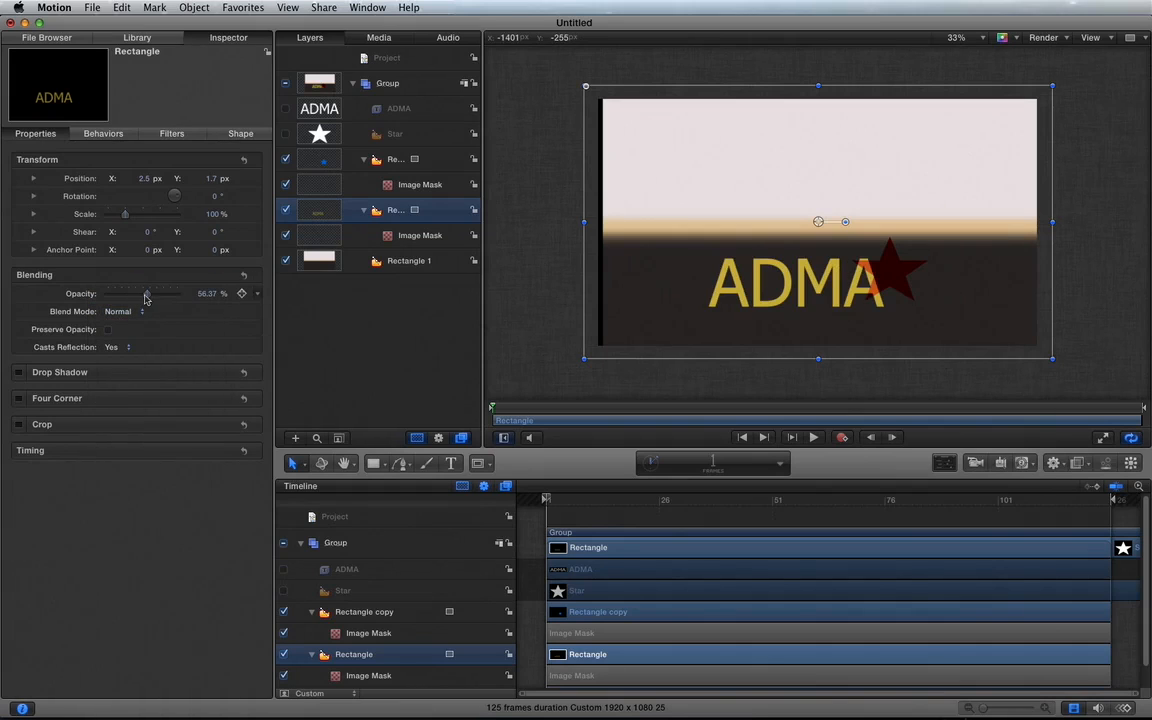
left_click_drag(145, 294, 213, 296)
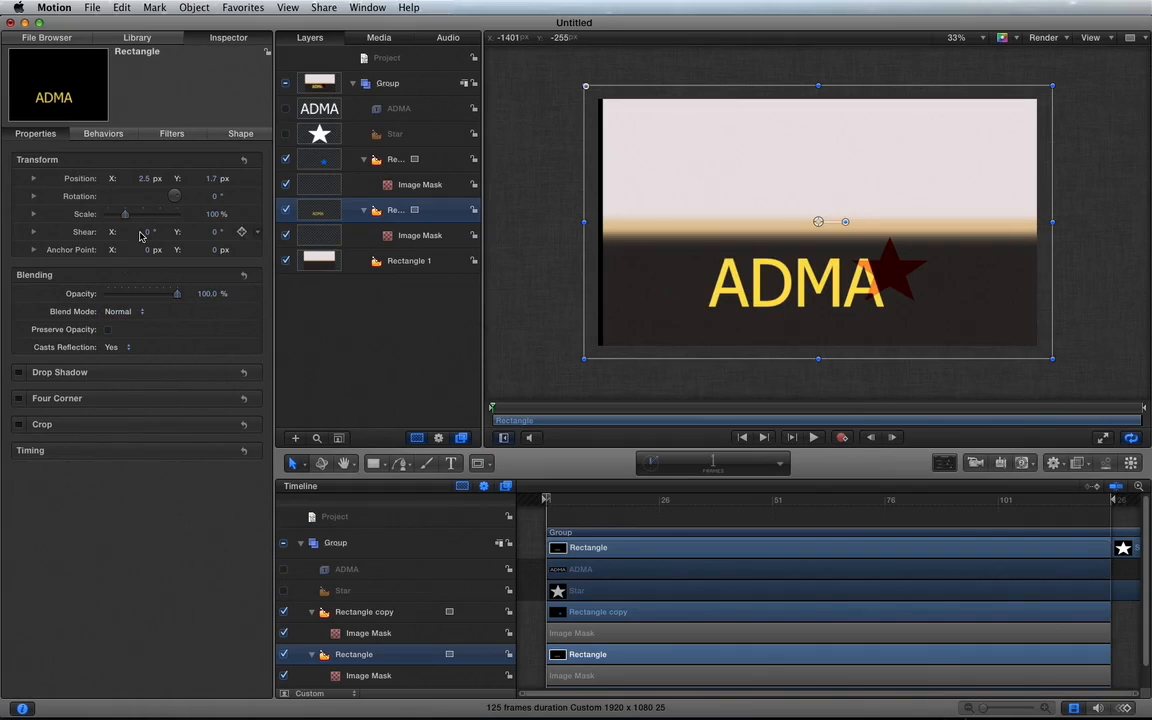
Try the Add blend mode on the text-masked Rectangle, then set its blend mode to Overlay.
left_click(118, 311)
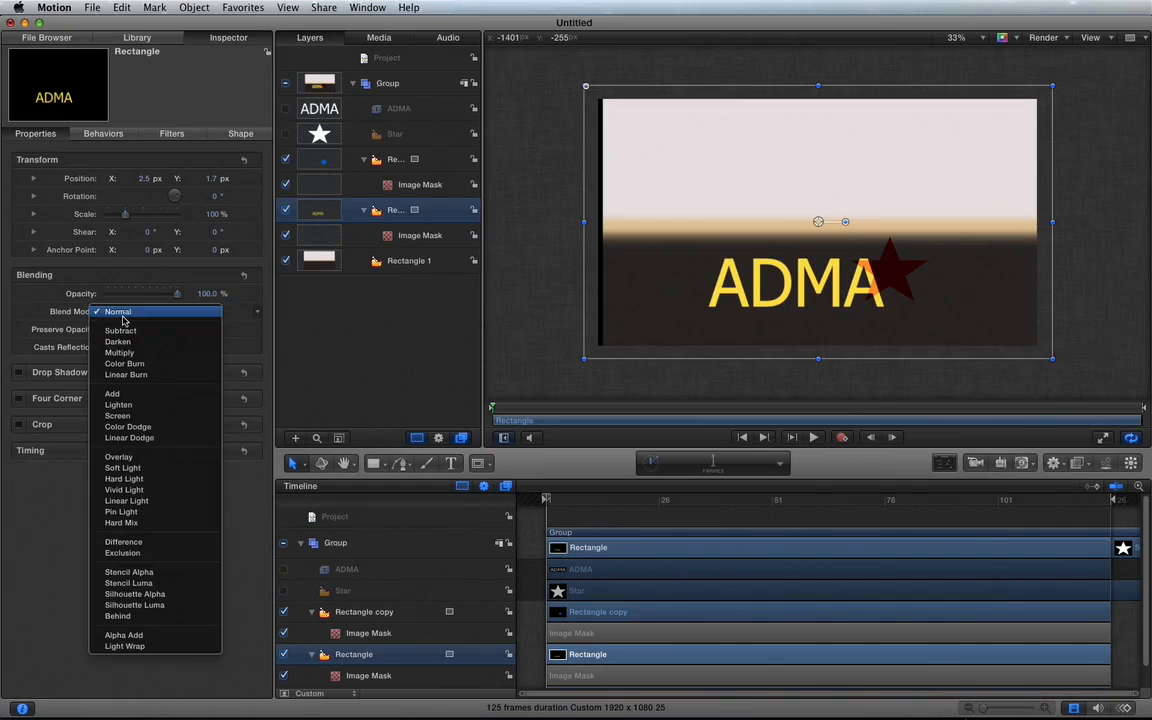
left_click(135, 398)
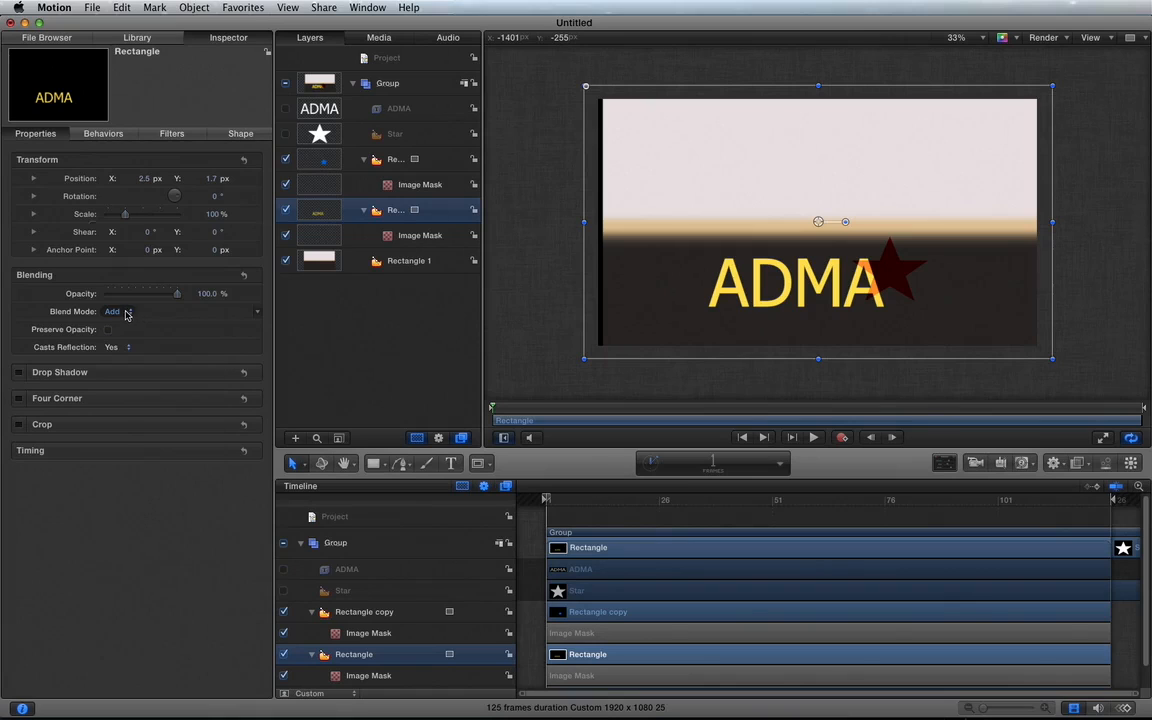
left_click(127, 314)
left_click(133, 376)
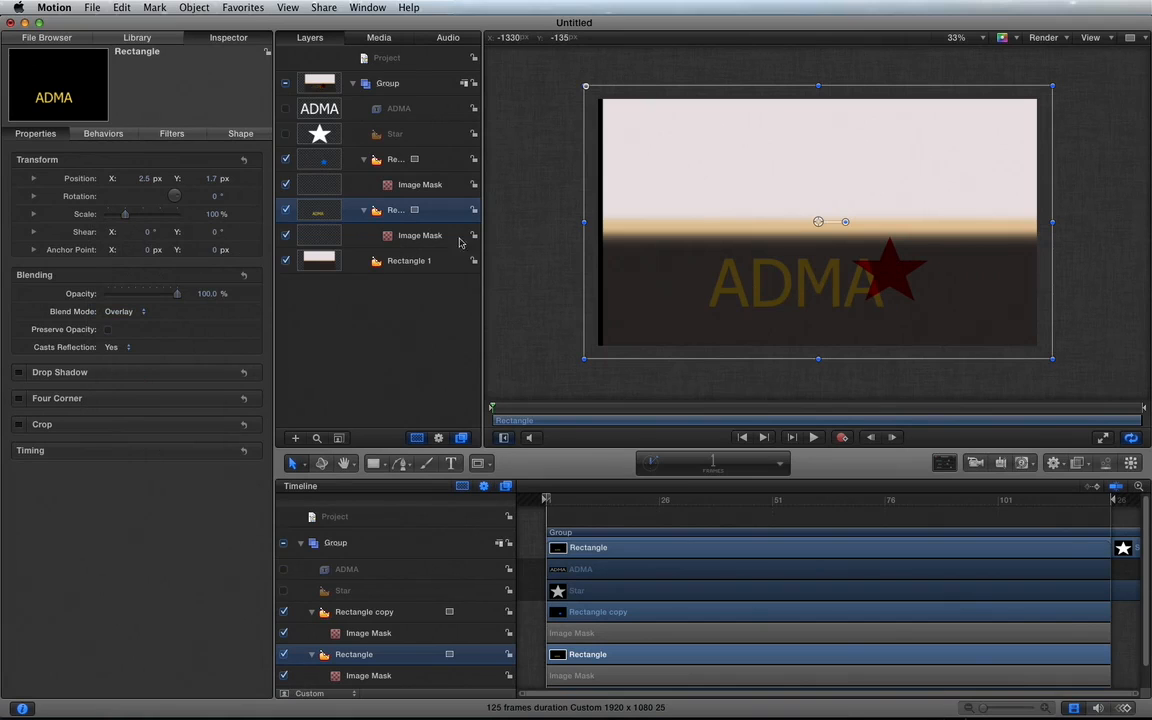
Set the blend mode of the star-masked Rectangle copy to Normal.
left_click(393, 161)
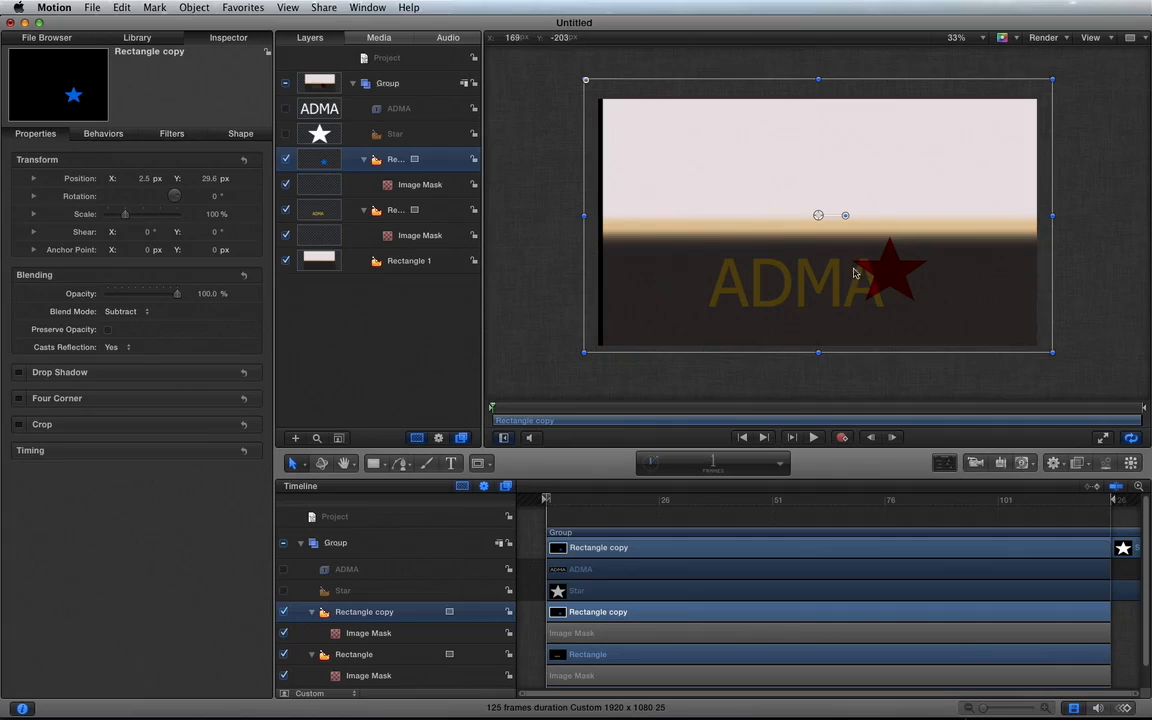
left_click(122, 311)
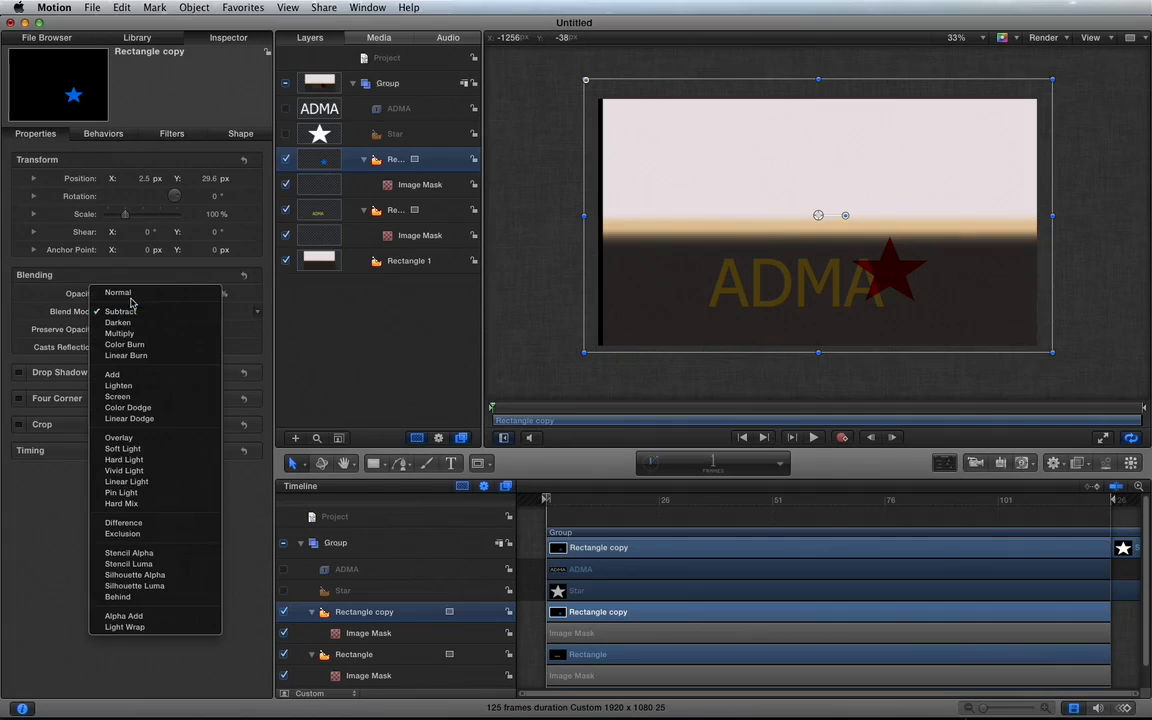
left_click(131, 296)
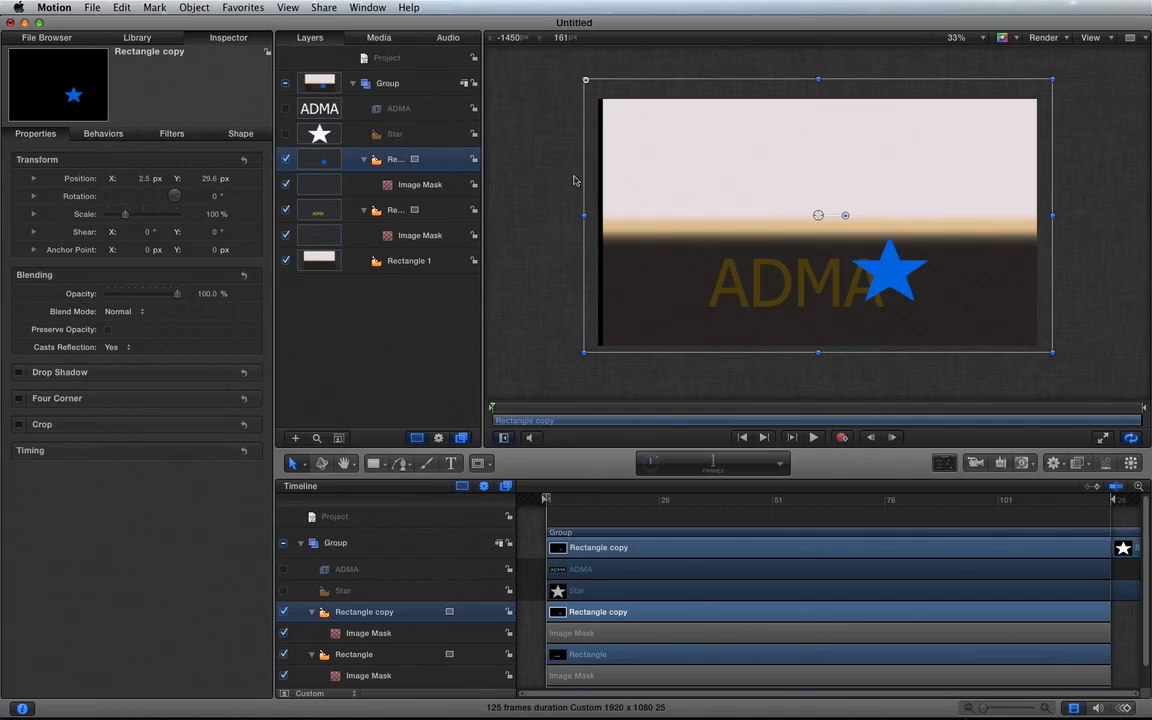
Move the hidden Star mask source to about X -618 px, Y 10 px, so it straddles the background's horizon.
left_click(413, 137)
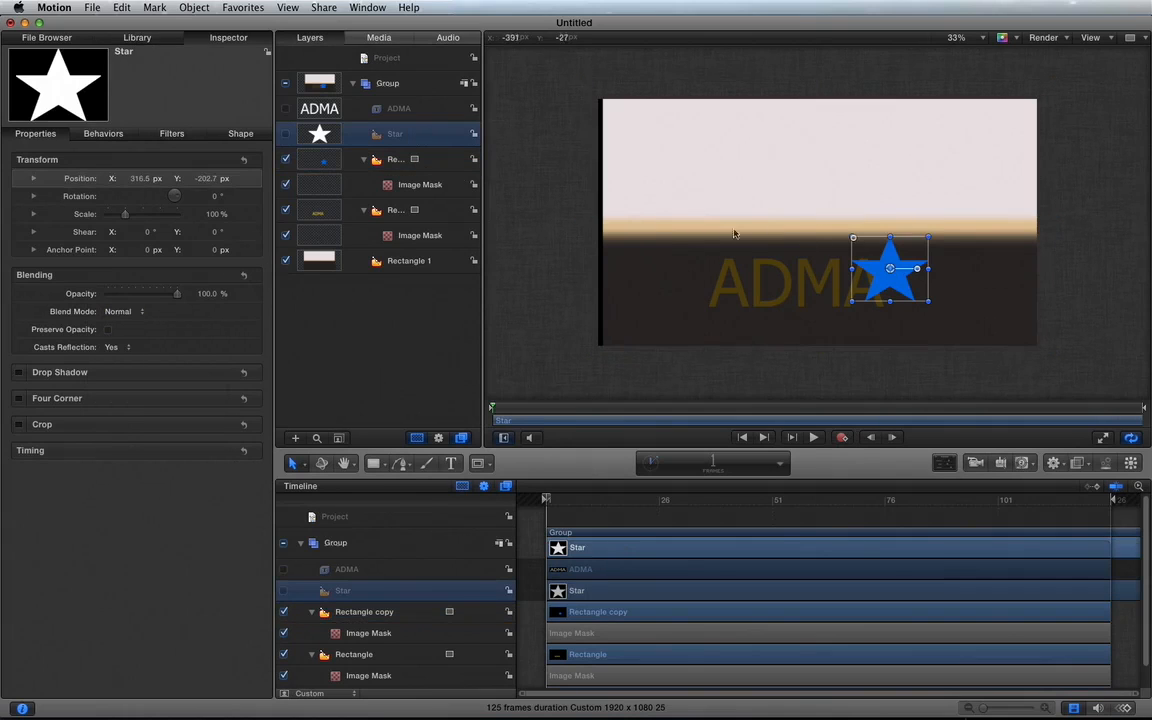
left_click_drag(893, 254, 676, 209)
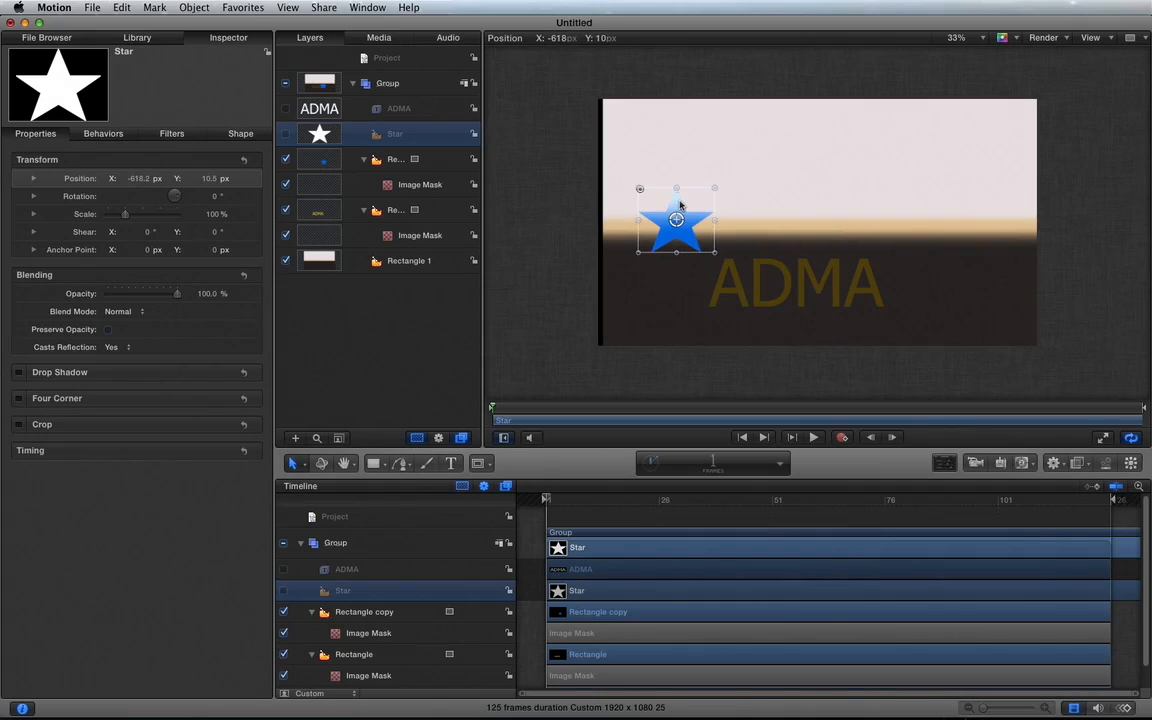